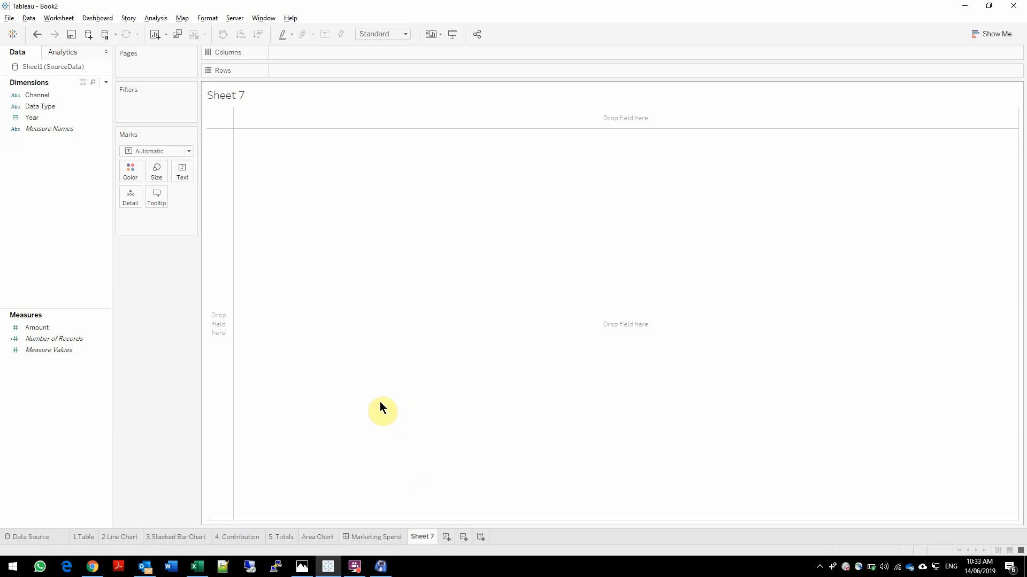
# Switch to Photos, review the market forecast and media spend table in Marketing Spend.jpeg, and return to Tableau
pyautogui.click(303, 566)
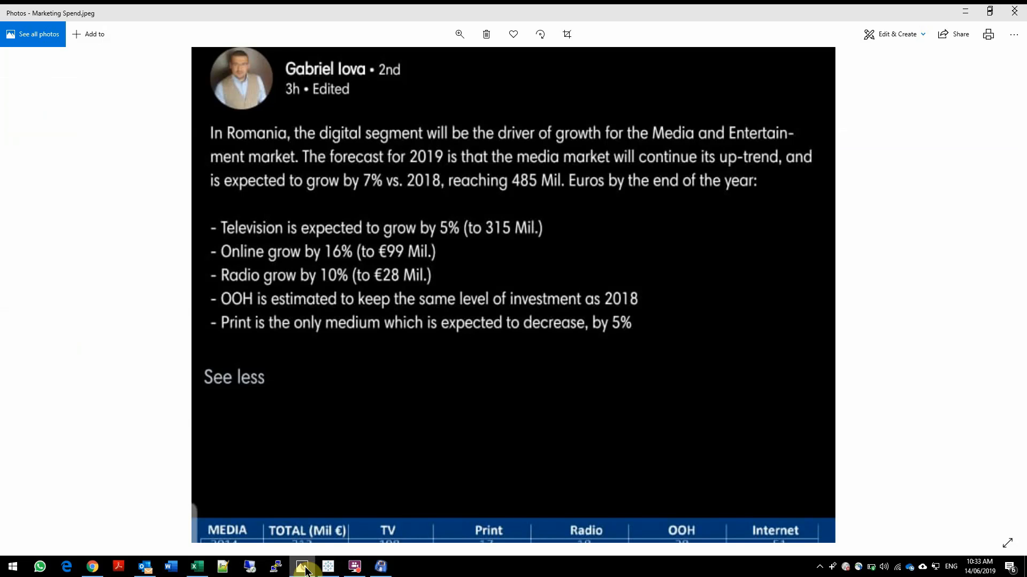
pyautogui.click(459, 30)
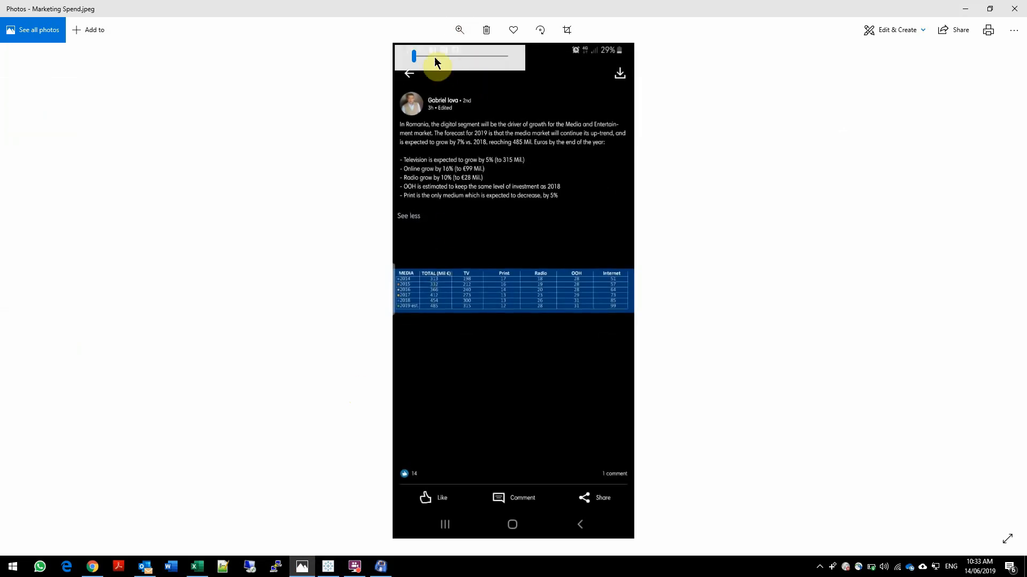
pyautogui.moveTo(434, 58); pyautogui.dragTo(430, 56)
pyautogui.moveTo(442, 156); pyautogui.dragTo(447, 199)
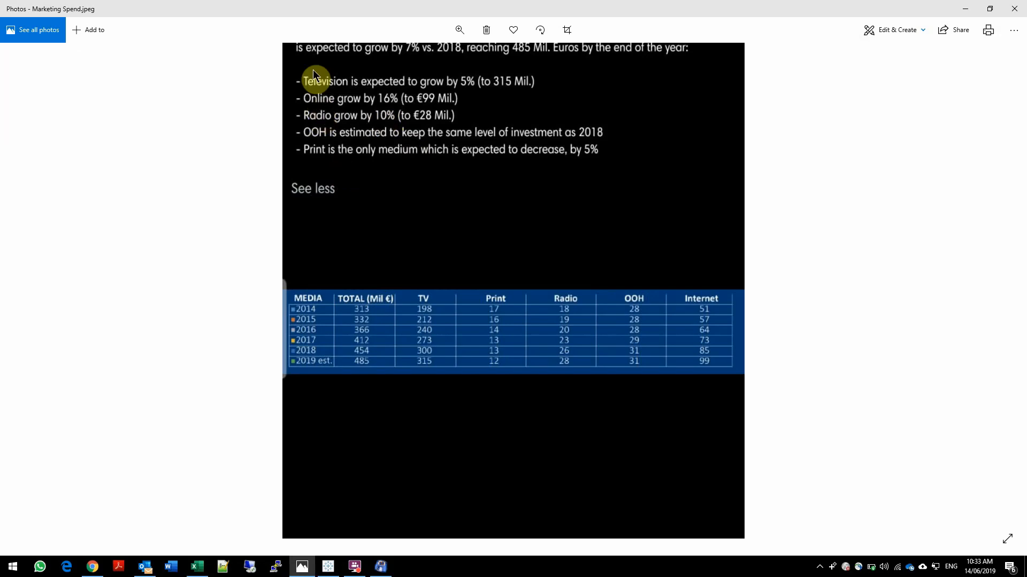
pyautogui.scroll(2, 492, 103)
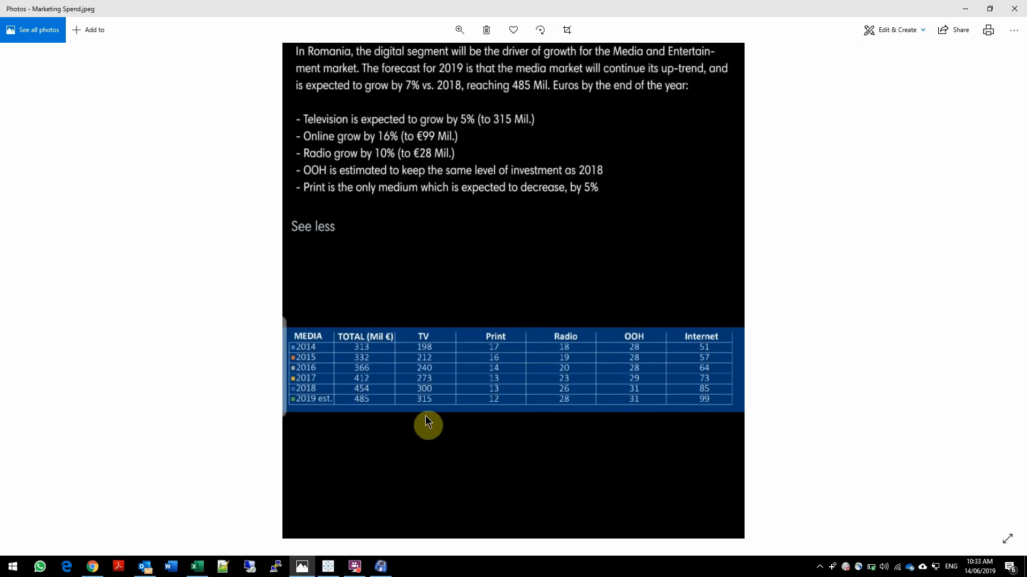
pyautogui.moveTo(328, 567)
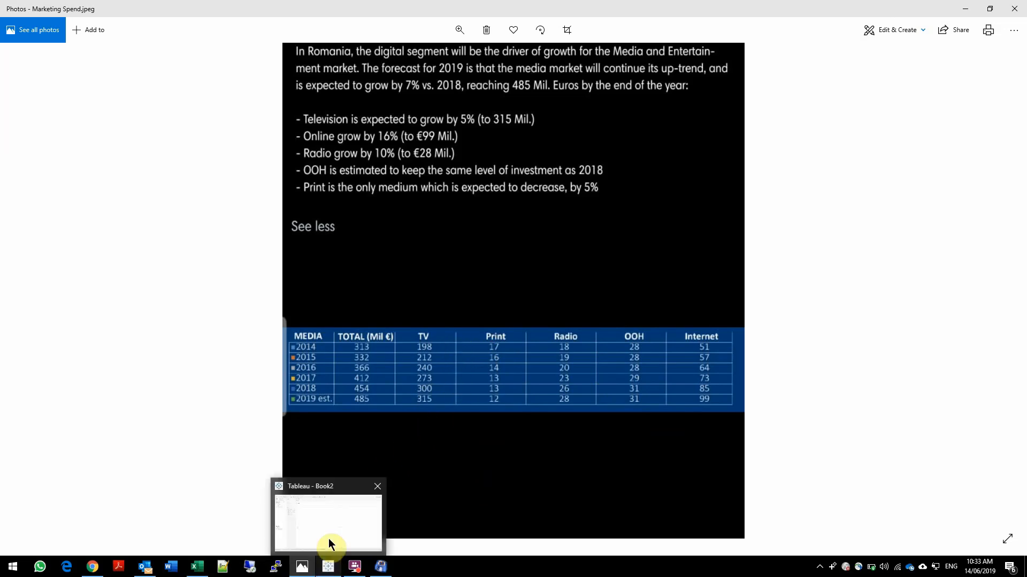
pyautogui.click(330, 522)
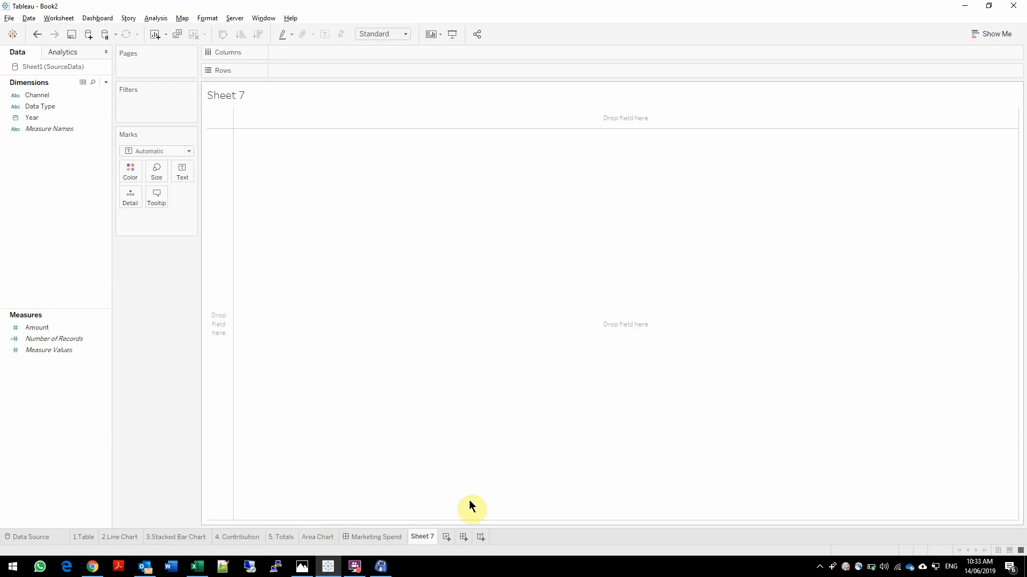
# Switch to the SourceData workbook in Excel, review the records in A2:D31, and return to Tableau
pyautogui.click(198, 566)
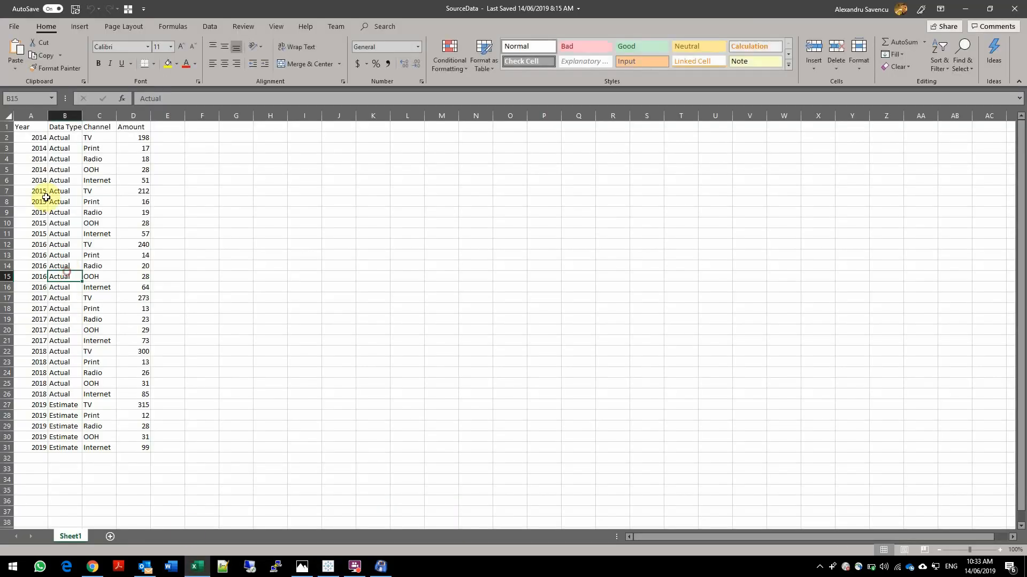
pyautogui.moveTo(30, 138); pyautogui.dragTo(137, 446)
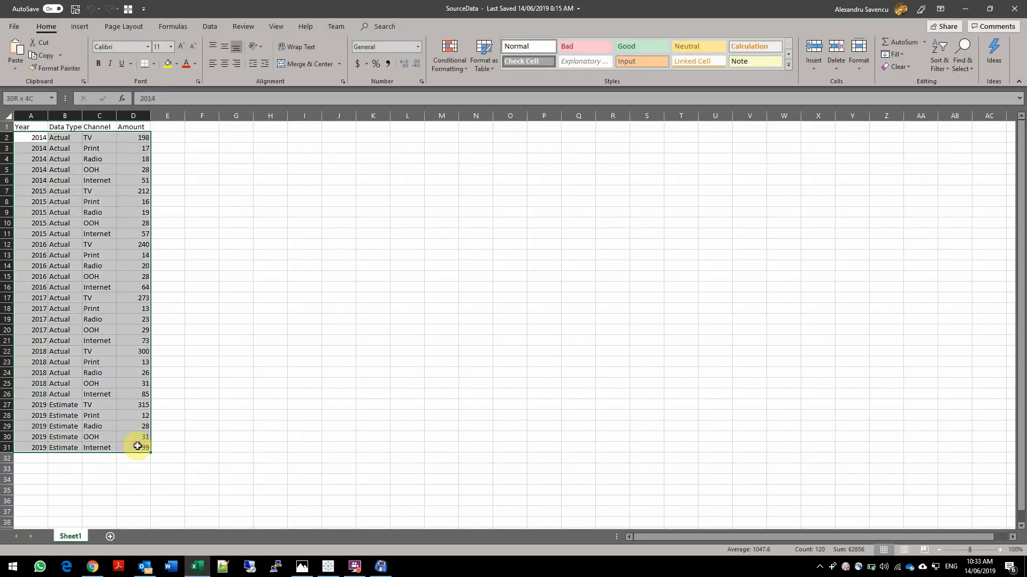
pyautogui.click(236, 503)
pyautogui.click(965, 8)
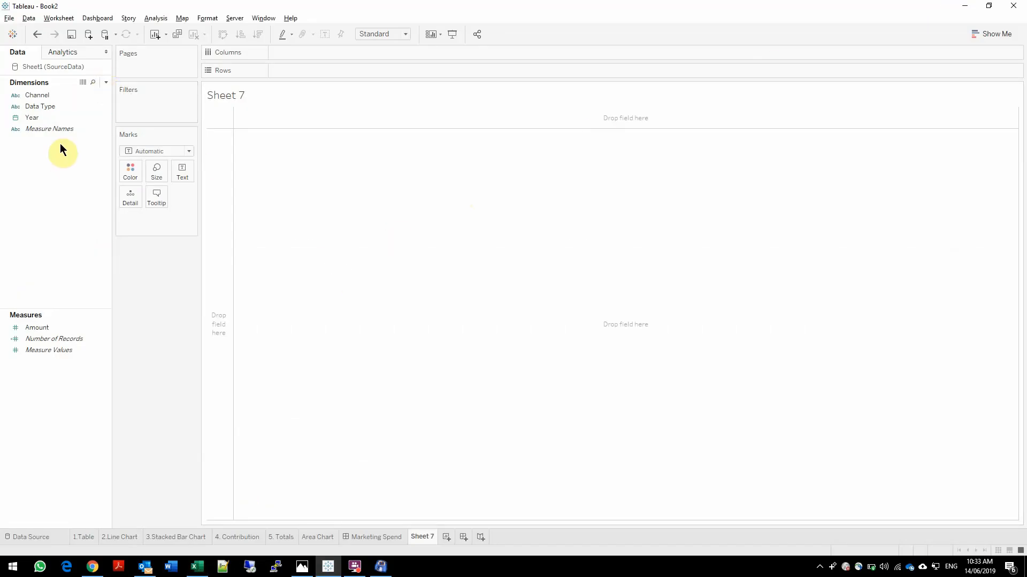
# Build a text table on Sheet 7 showing Amount by Channel and Year
pyautogui.click(44, 118)
pyautogui.doubleClick(44, 118)
pyautogui.doubleClick(43, 94)
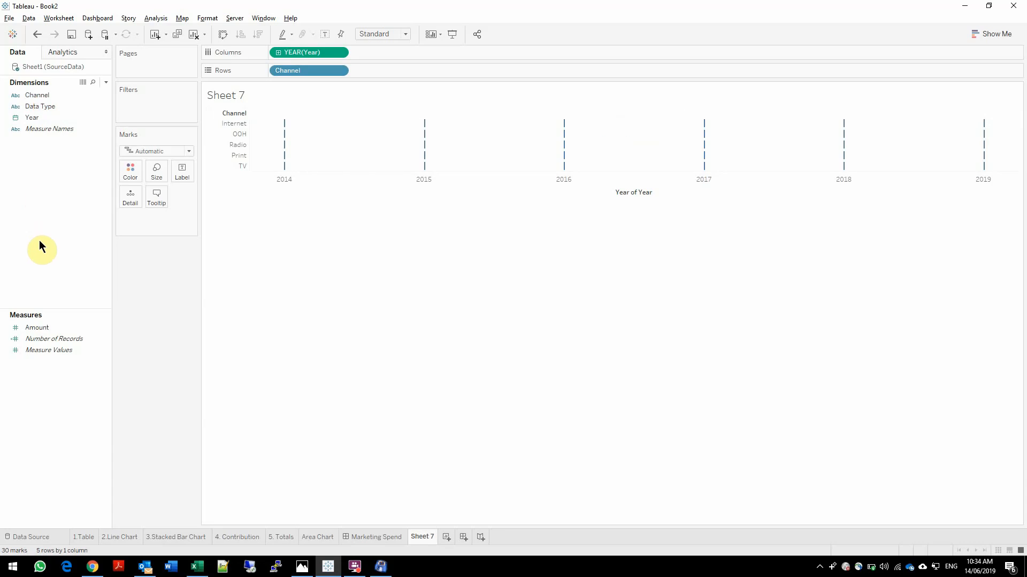
pyautogui.doubleClick(46, 328)
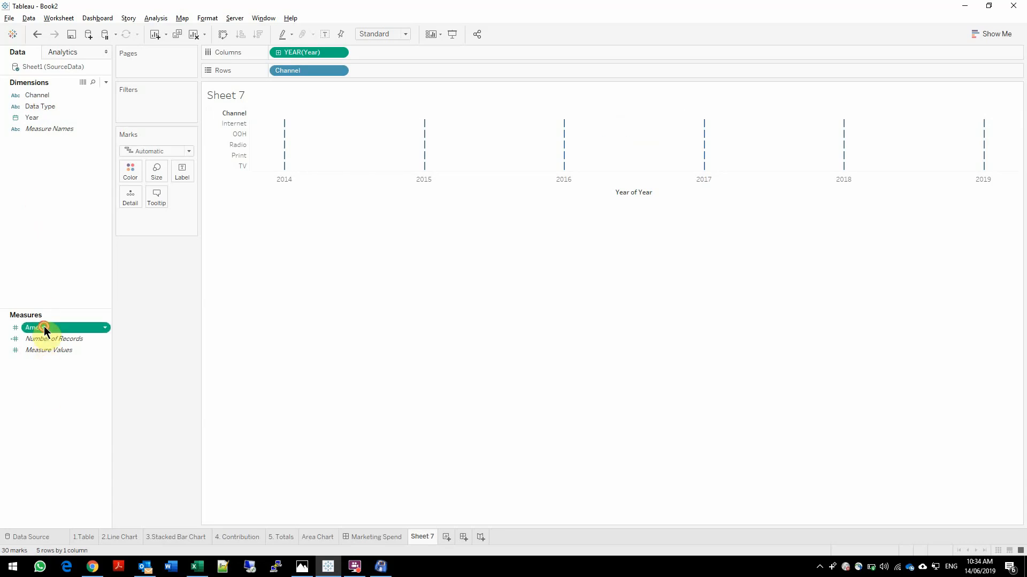
pyautogui.click(992, 34)
pyautogui.click(940, 68)
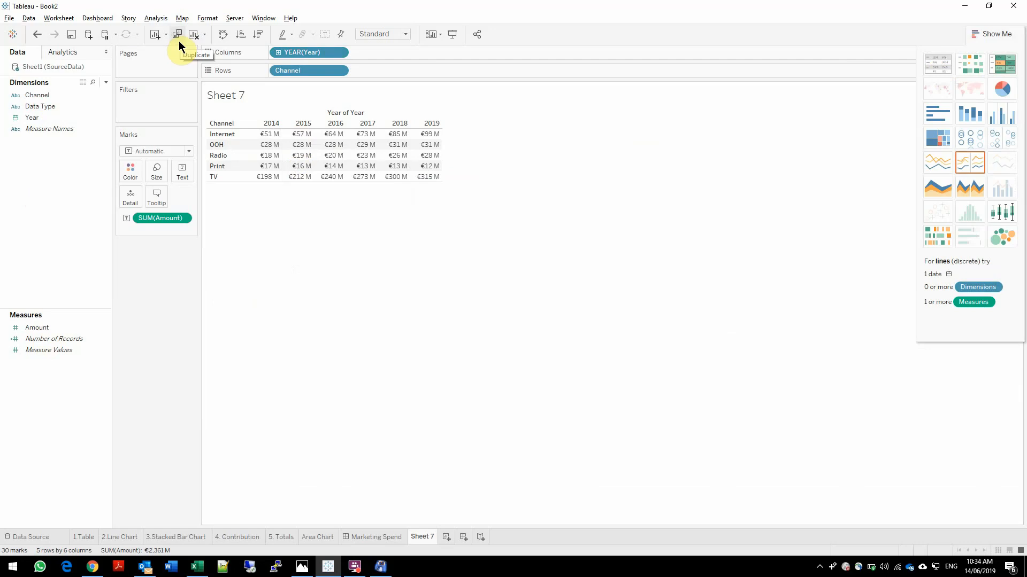
# Swap the table's rows and columns and show row grand totals ahead of the channel columns
pyautogui.click(223, 33)
pyautogui.click(156, 18)
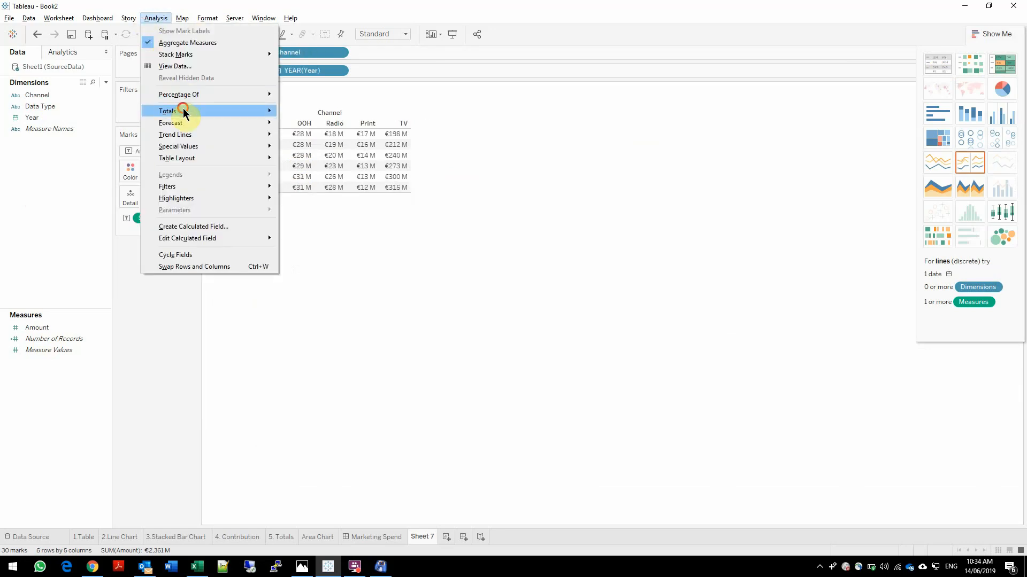
pyautogui.moveTo(184, 111)
pyautogui.click(323, 113)
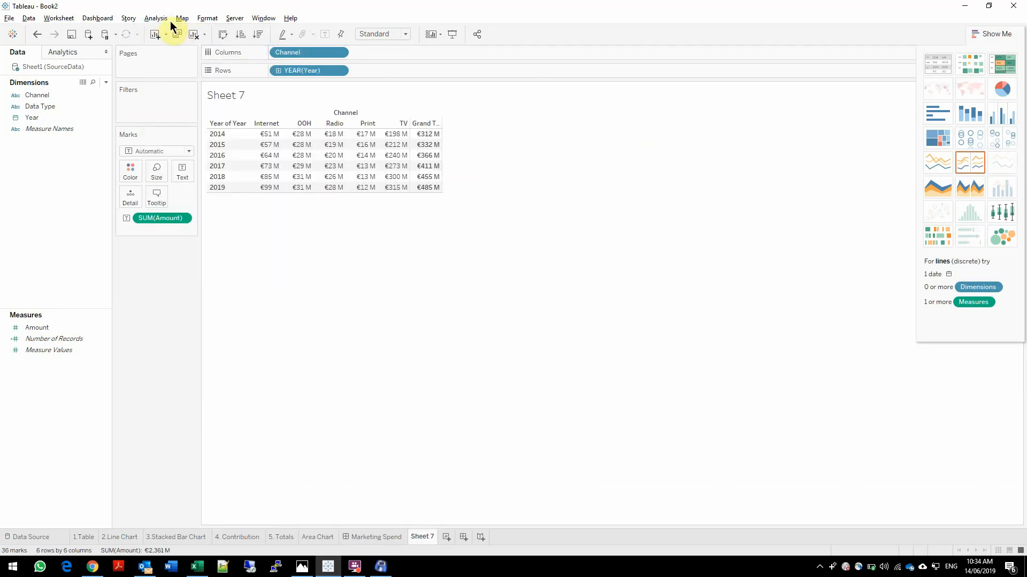
pyautogui.click(156, 17)
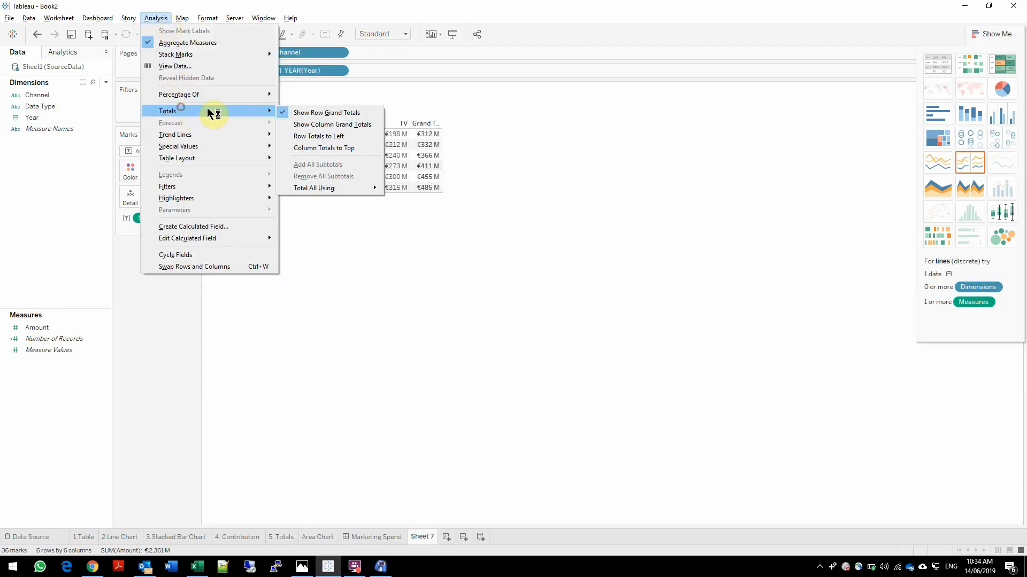
pyautogui.click(354, 136)
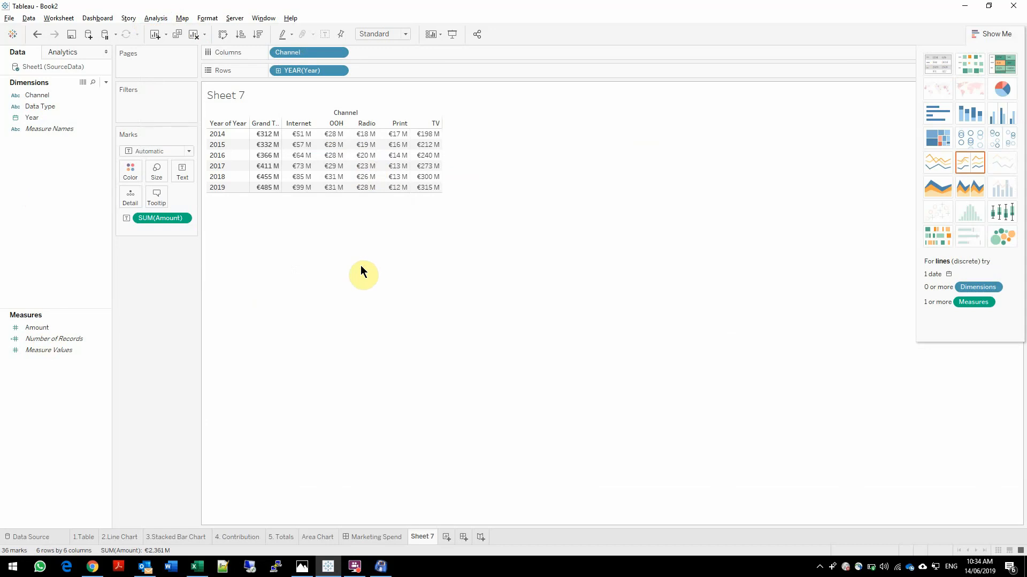
pyautogui.click(974, 33)
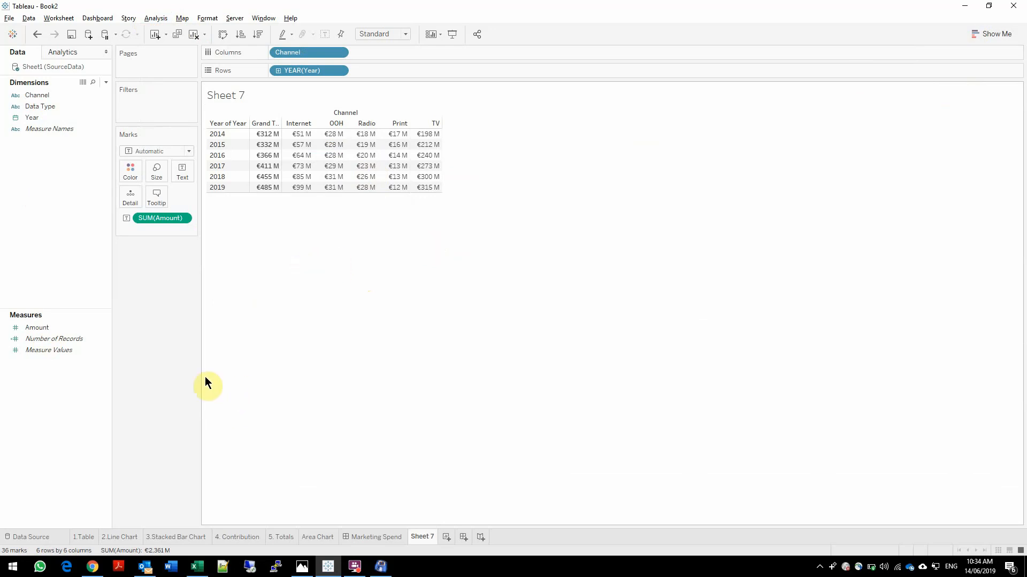
# Create a new worksheet with a line chart of Amount by Year, one coloured line per Channel
pyautogui.click(448, 538)
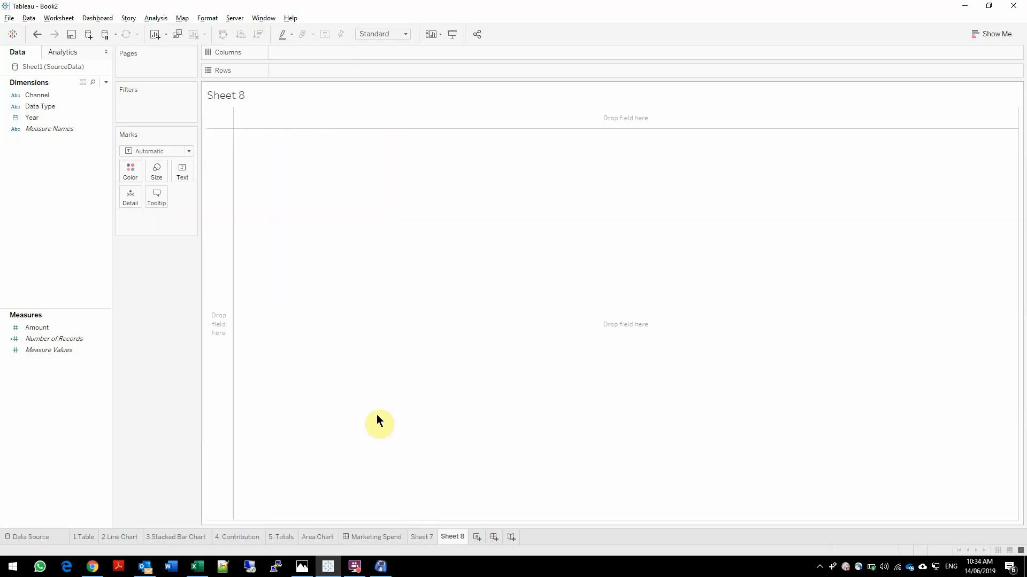
pyautogui.doubleClick(47, 115)
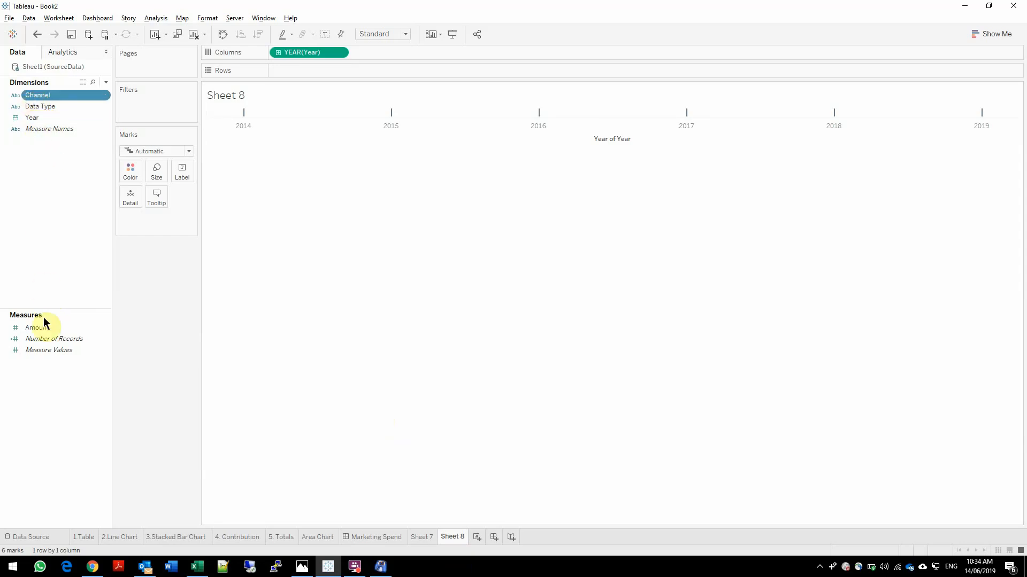
pyautogui.doubleClick(38, 331)
pyautogui.doubleClick(34, 95)
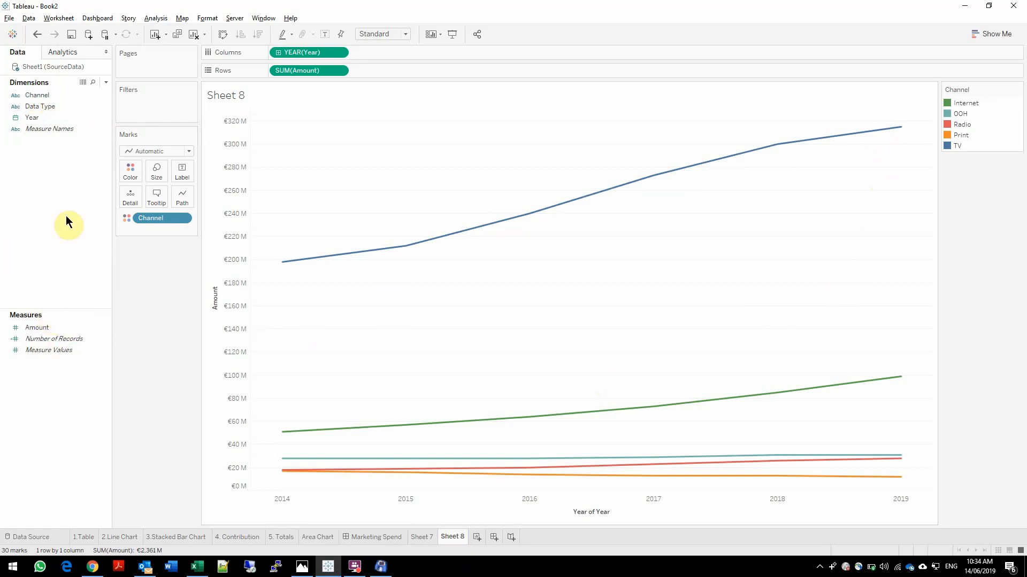
# Add a second Amount measure to Rows and display its marks as filled circle shapes
pyautogui.click(53, 326)
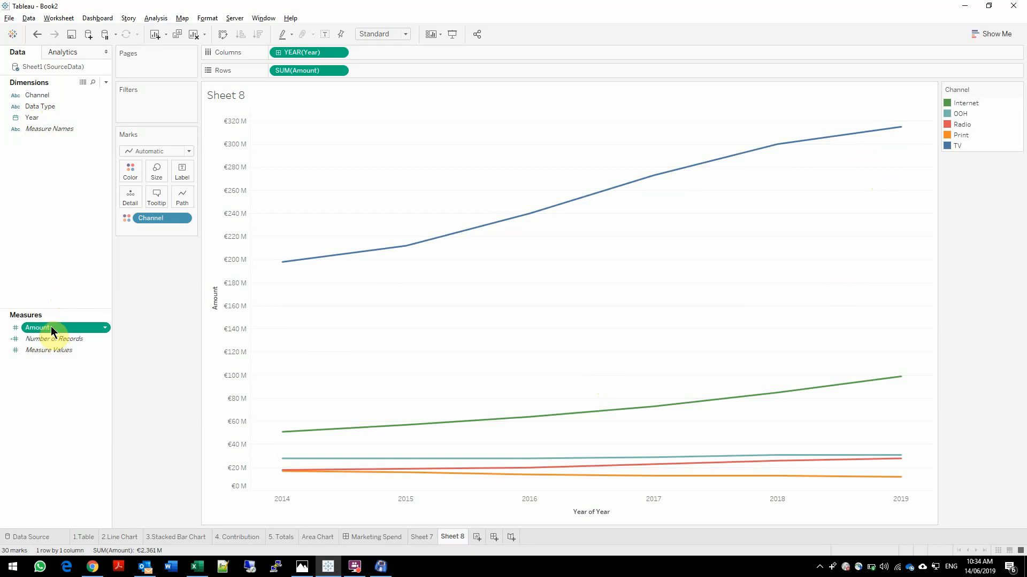
pyautogui.moveTo(52, 327); pyautogui.dragTo(391, 70)
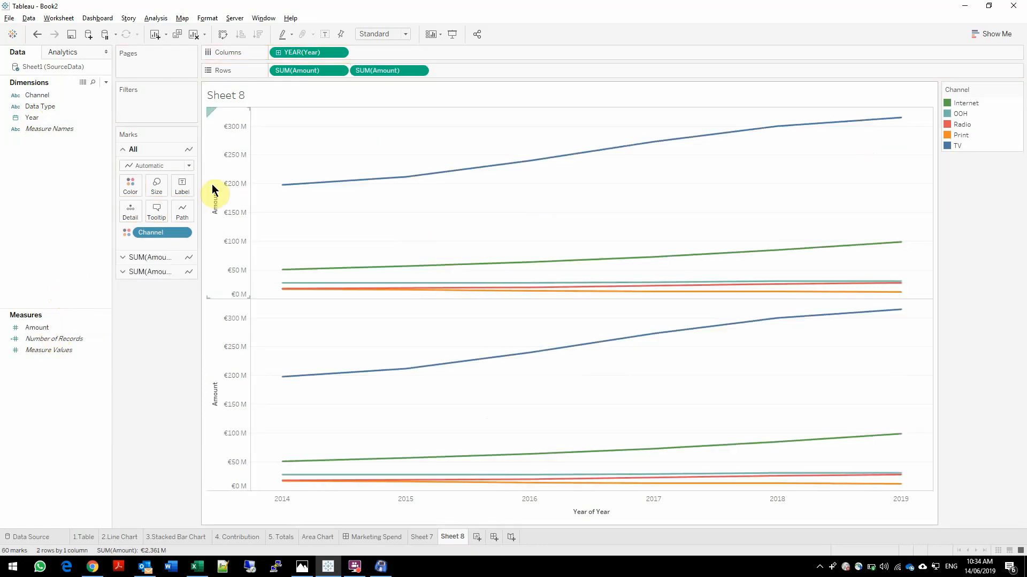
pyautogui.click(154, 272)
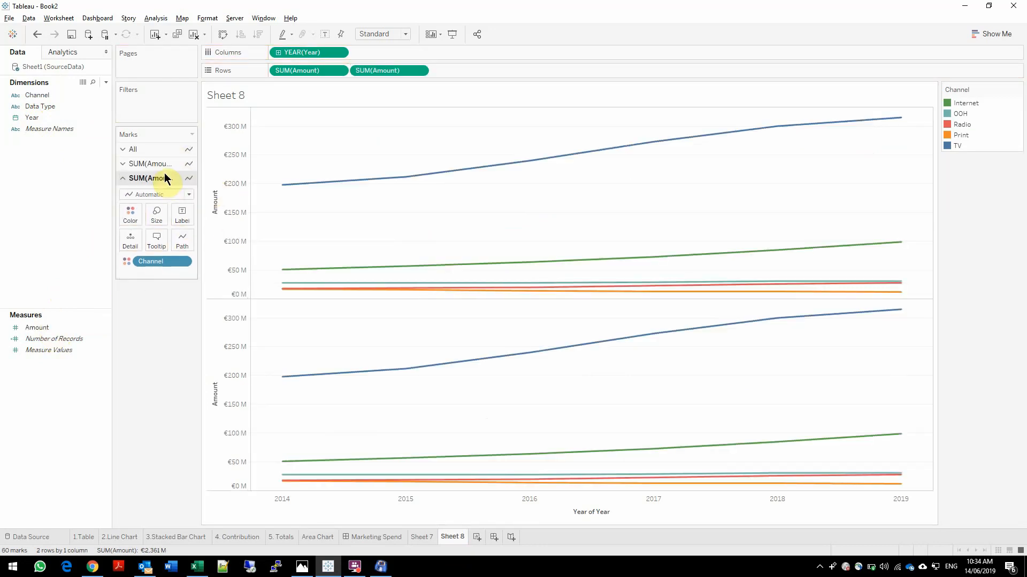
pyautogui.click(155, 194)
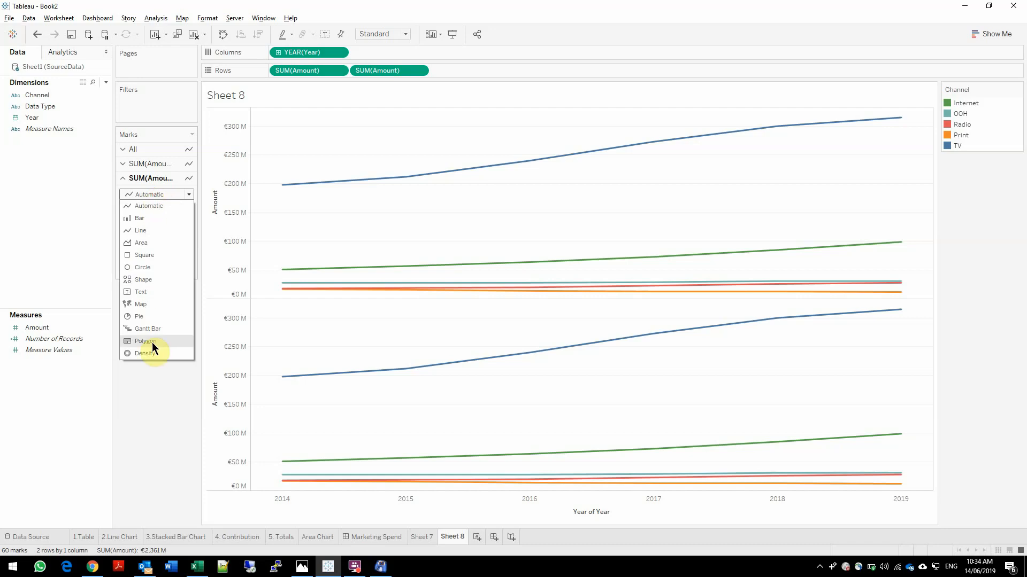
pyautogui.click(142, 279)
pyautogui.click(181, 239)
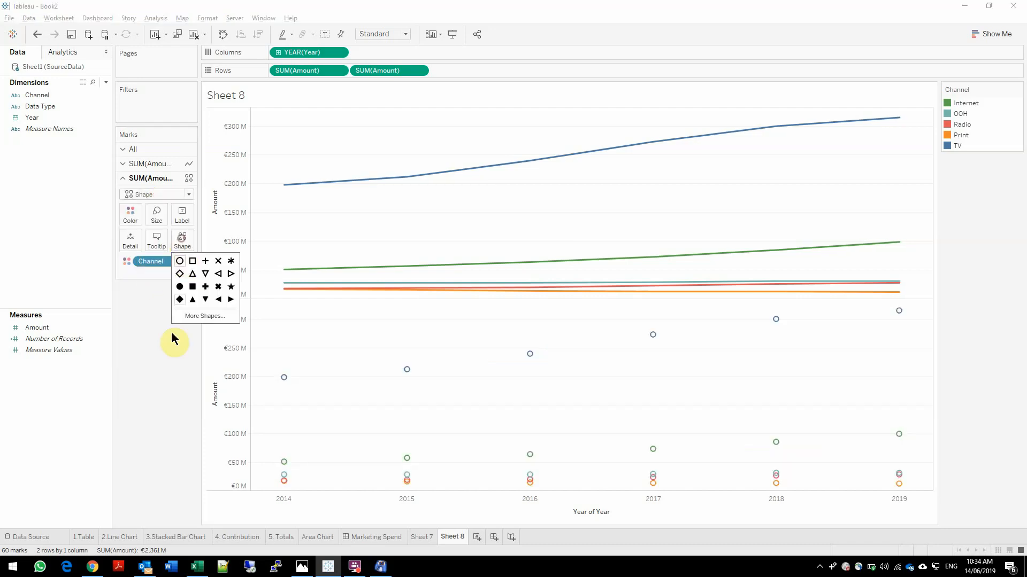
pyautogui.click(181, 289)
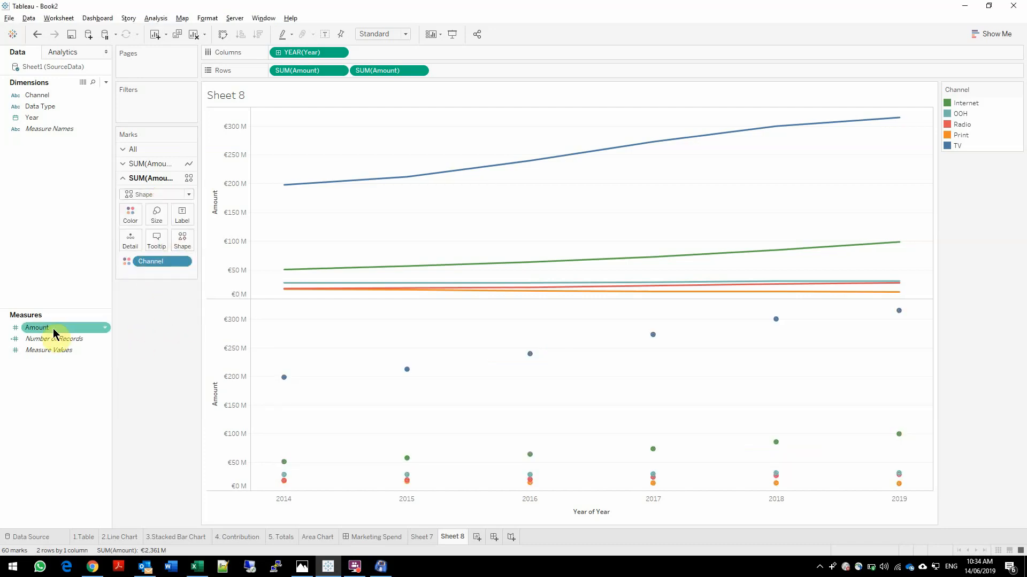
# Label the circle marks with Amount, using the Difference quick table calculation
pyautogui.moveTo(55, 333); pyautogui.dragTo(182, 216)
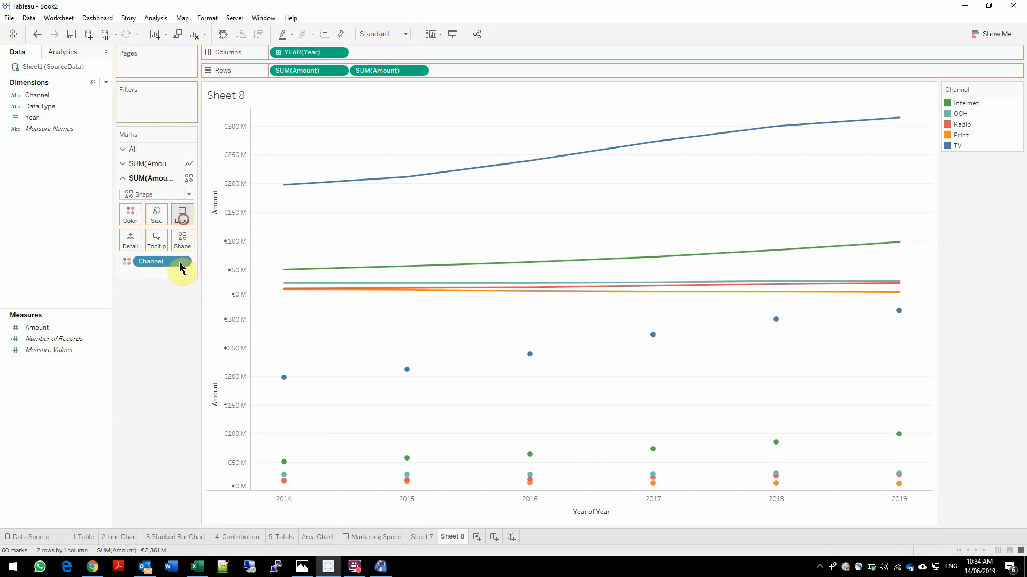
pyautogui.click(183, 274)
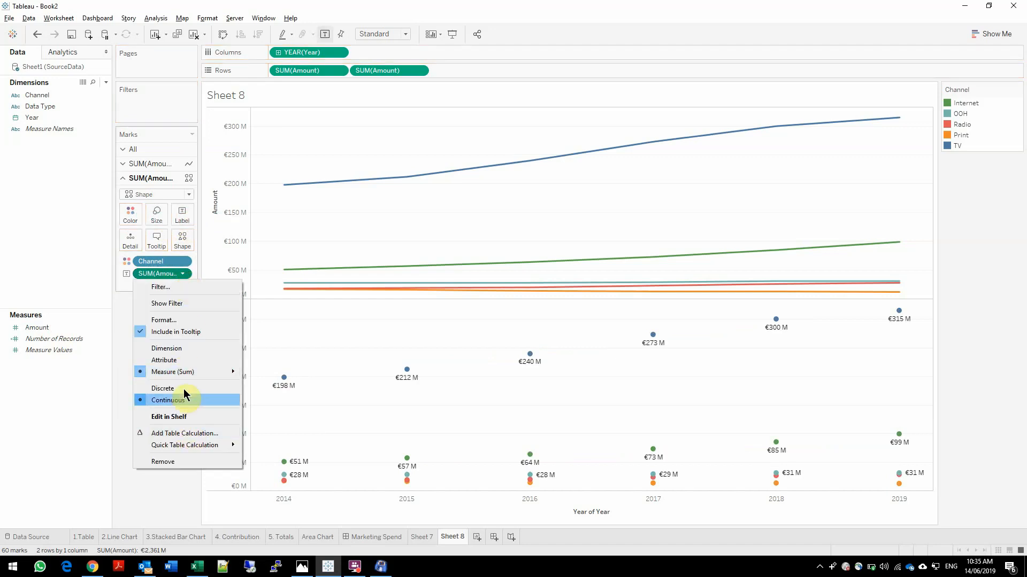
pyautogui.moveTo(195, 445)
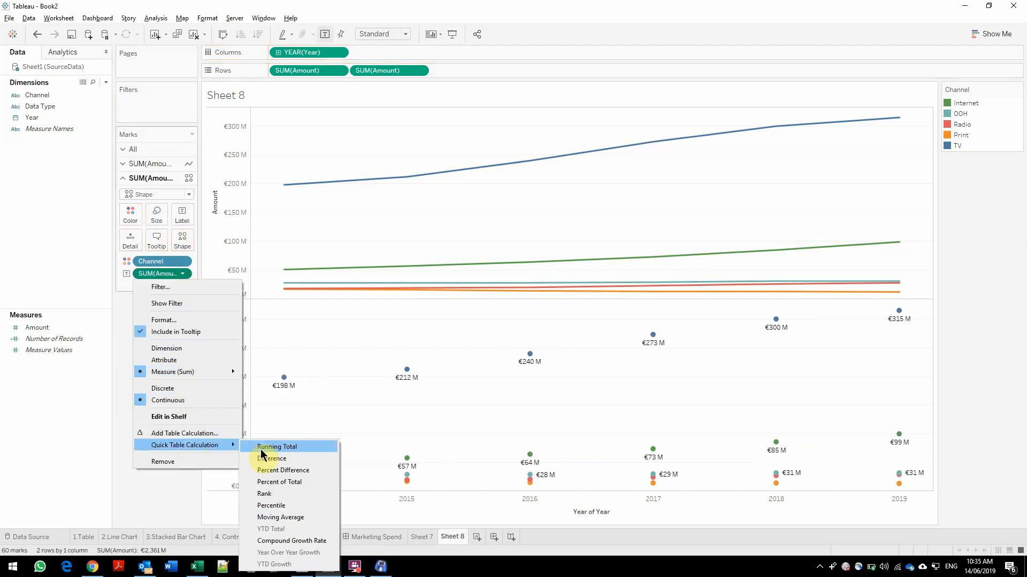
pyautogui.click(279, 458)
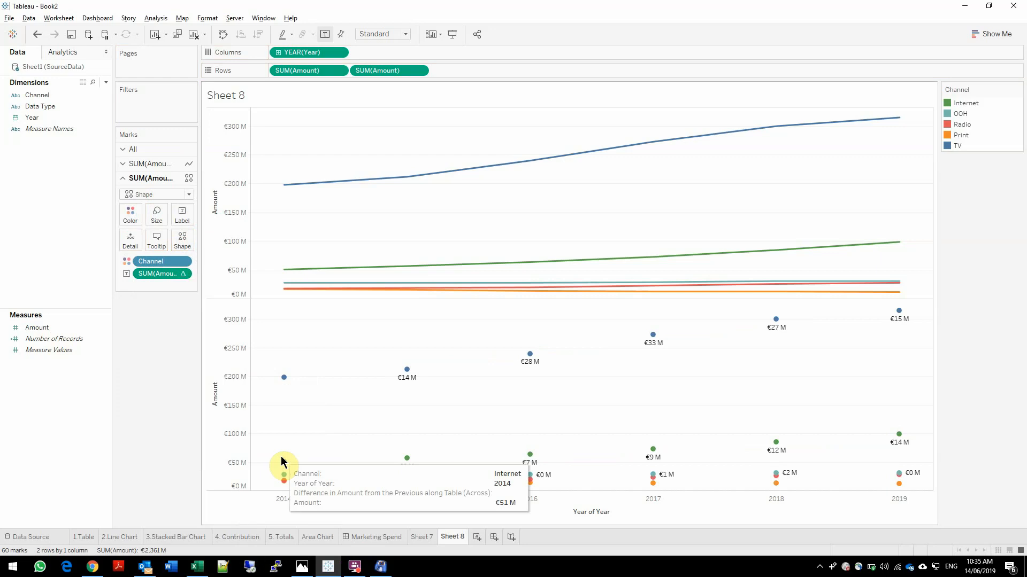
# Combine the two Amount charts on a dual axis and synchronize the axes
pyautogui.click(419, 70)
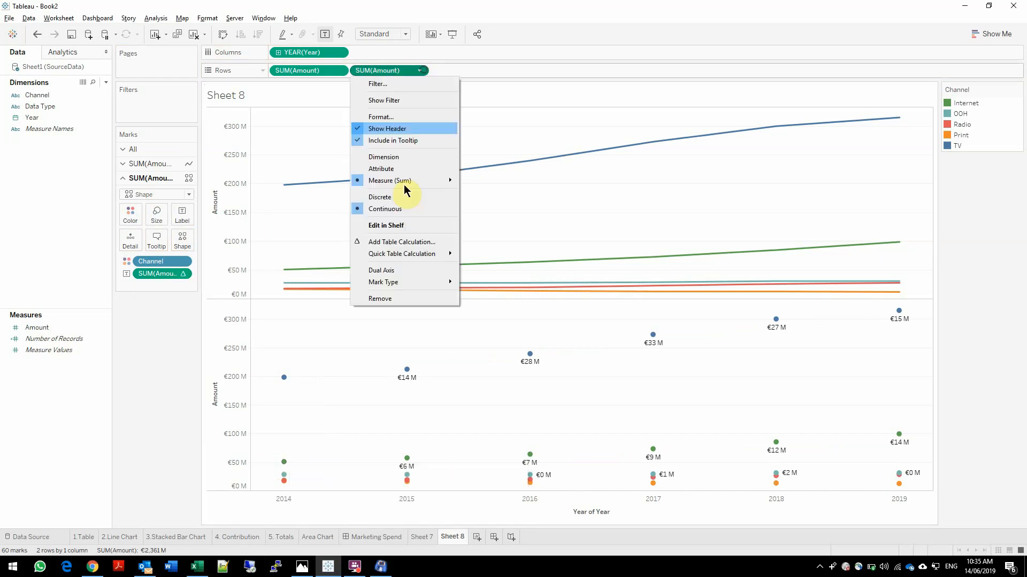
pyautogui.click(387, 272)
pyautogui.rightClick(217, 220)
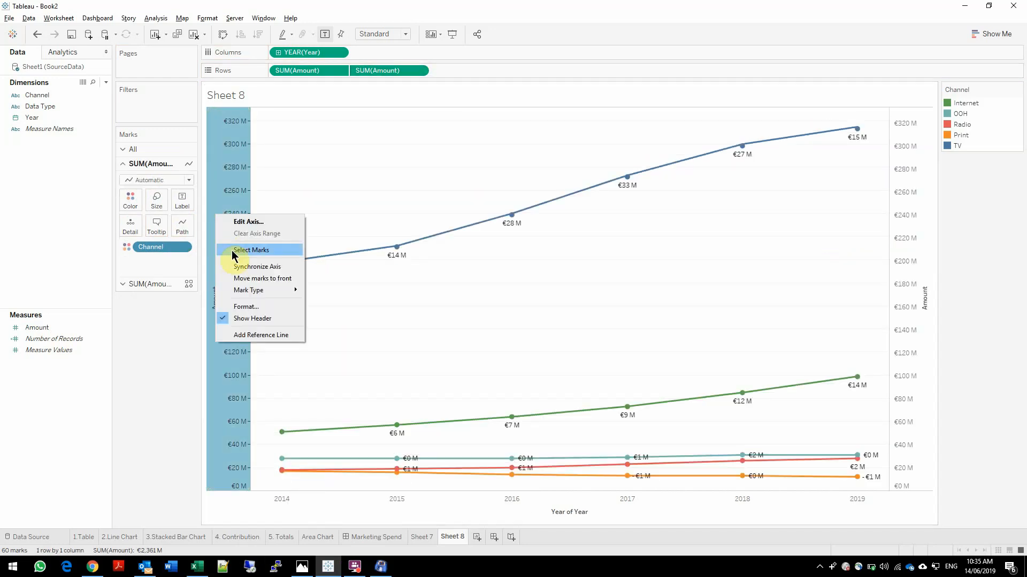
pyautogui.click(237, 267)
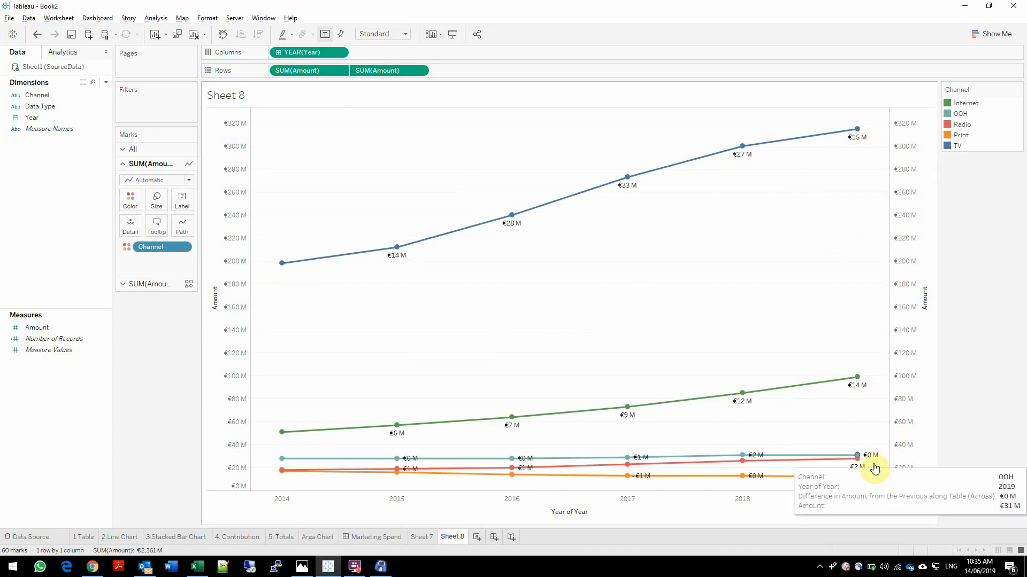
# Highlight individual channels such as Print through the colour legend to inspect their lines, and clear the highlight
pyautogui.click(962, 104)
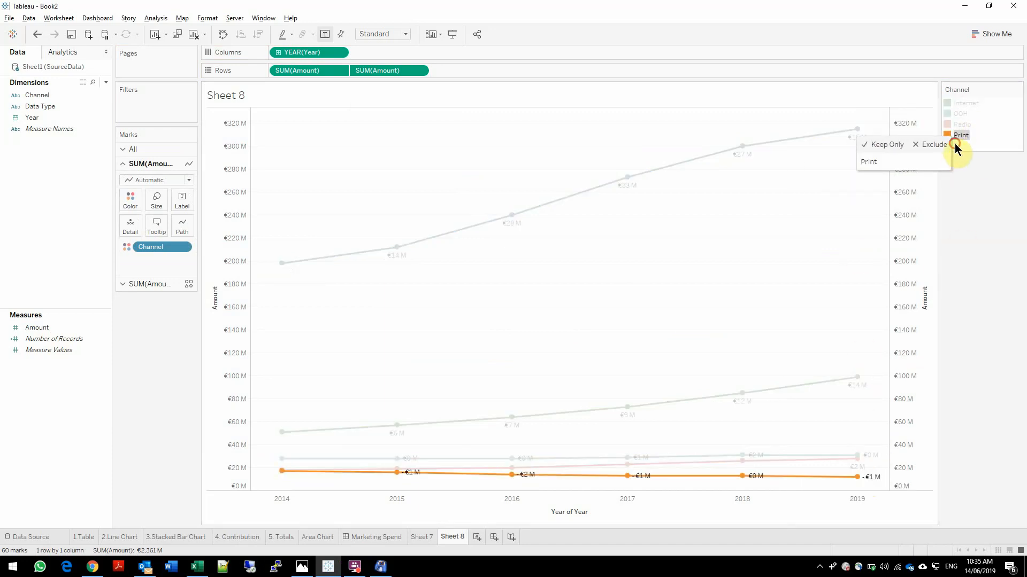
pyautogui.click(986, 217)
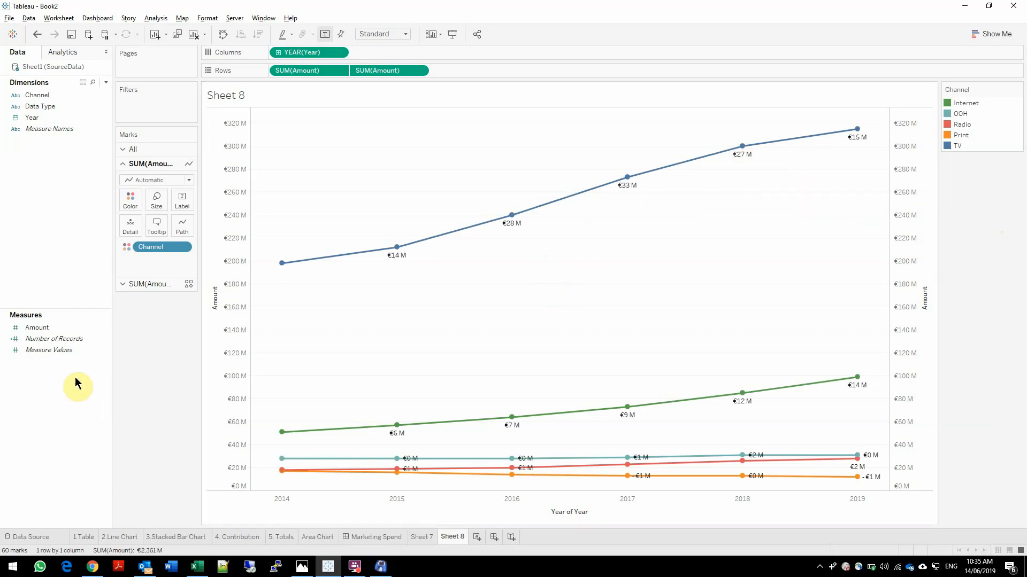
# Add Amount as a second label on the circle marks, using the Percent Difference quick table calculation
pyautogui.click(150, 285)
pyautogui.moveTo(37, 327); pyautogui.dragTo(185, 218)
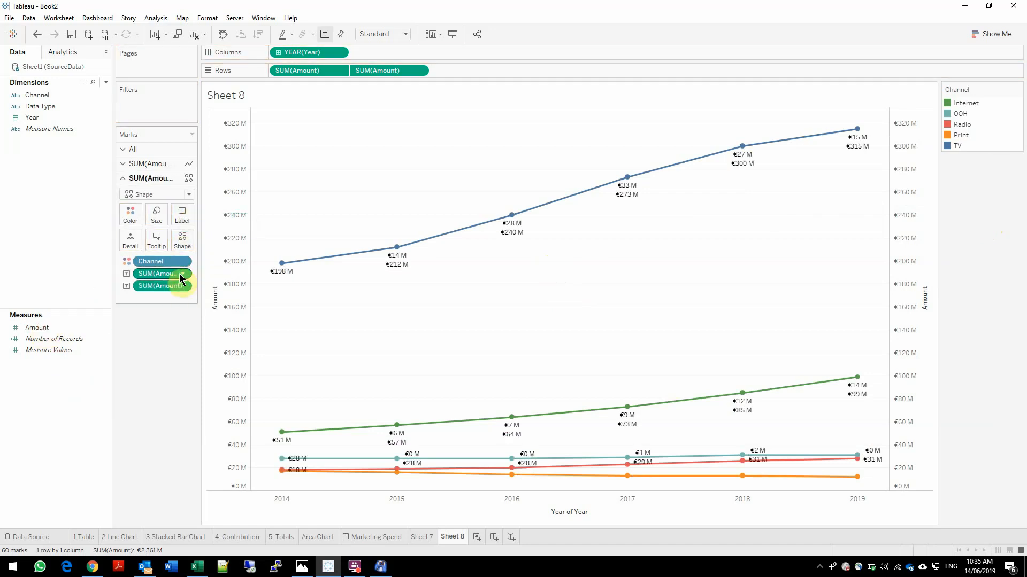
pyautogui.click(182, 286)
pyautogui.moveTo(201, 457)
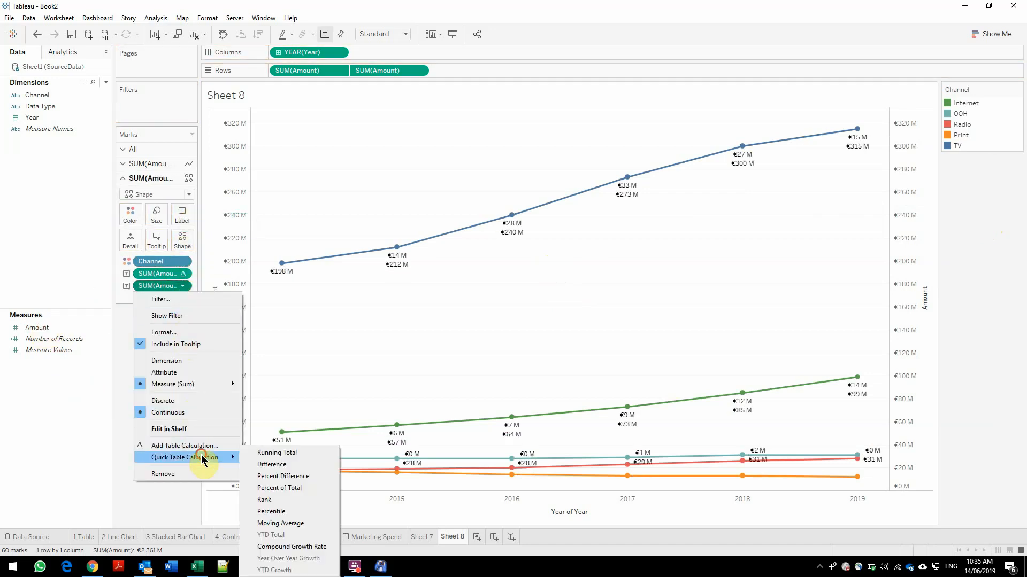
pyautogui.click(289, 479)
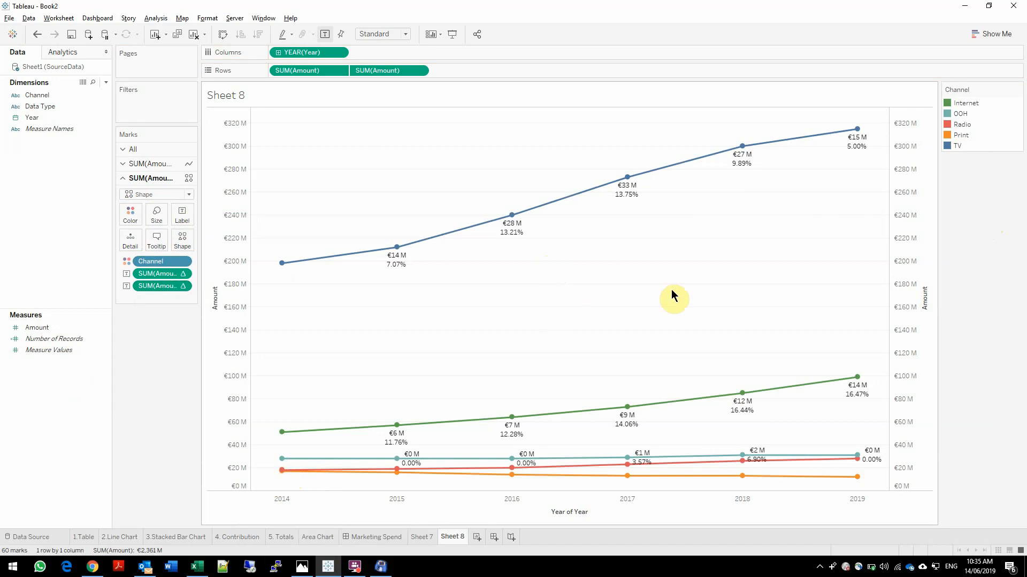
# Highlight TV, Internet and Radio in turn, check their growth labels against the Marketing Spend image, and clear the highlight
pyautogui.click(955, 146)
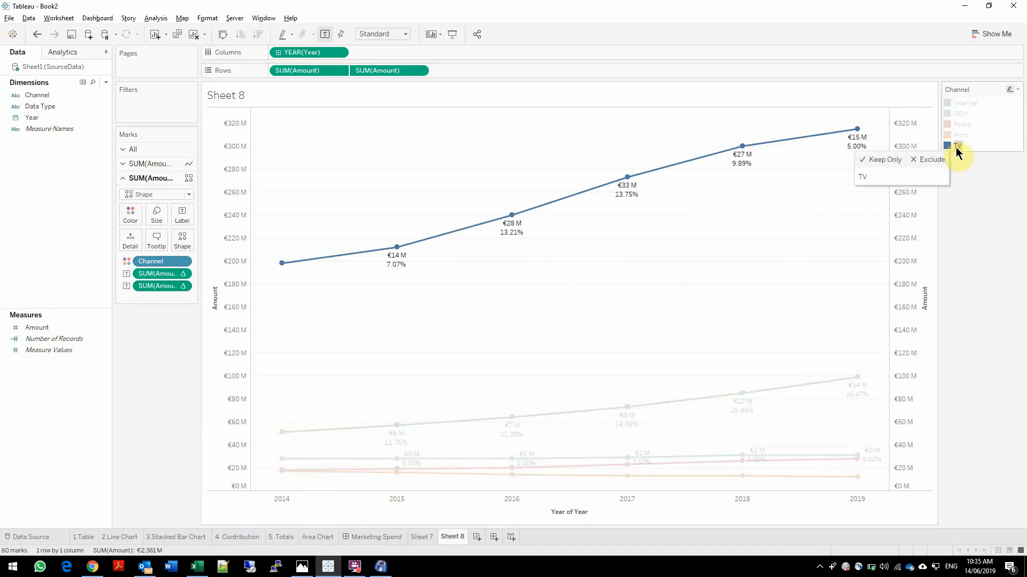
pyautogui.click(958, 103)
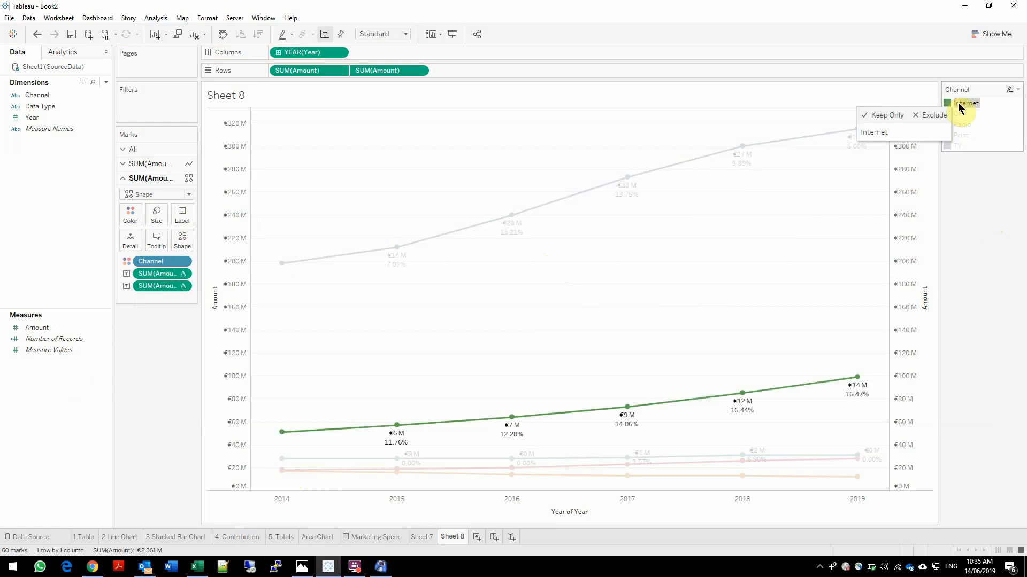
pyautogui.click(966, 124)
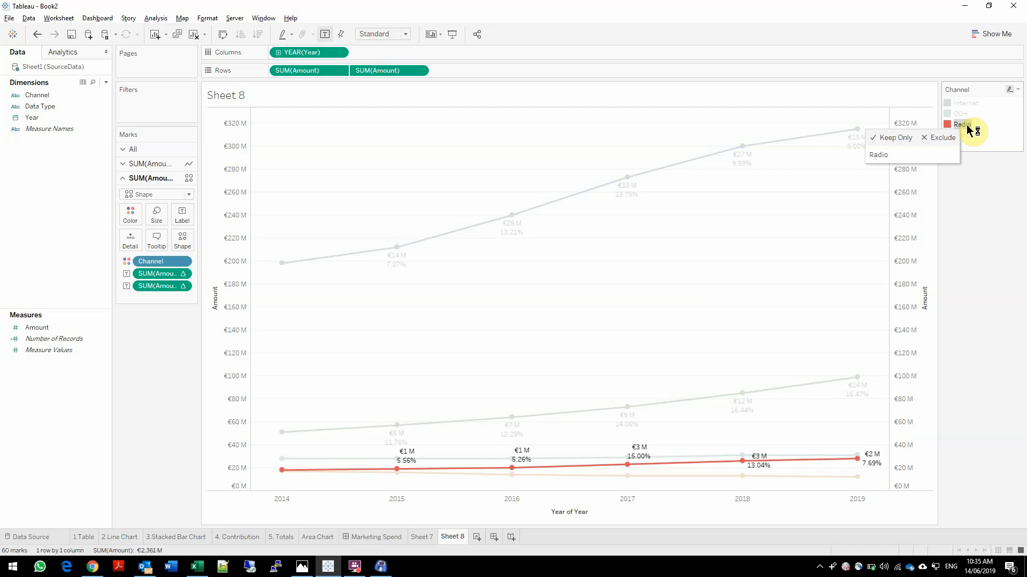
pyautogui.click(291, 571)
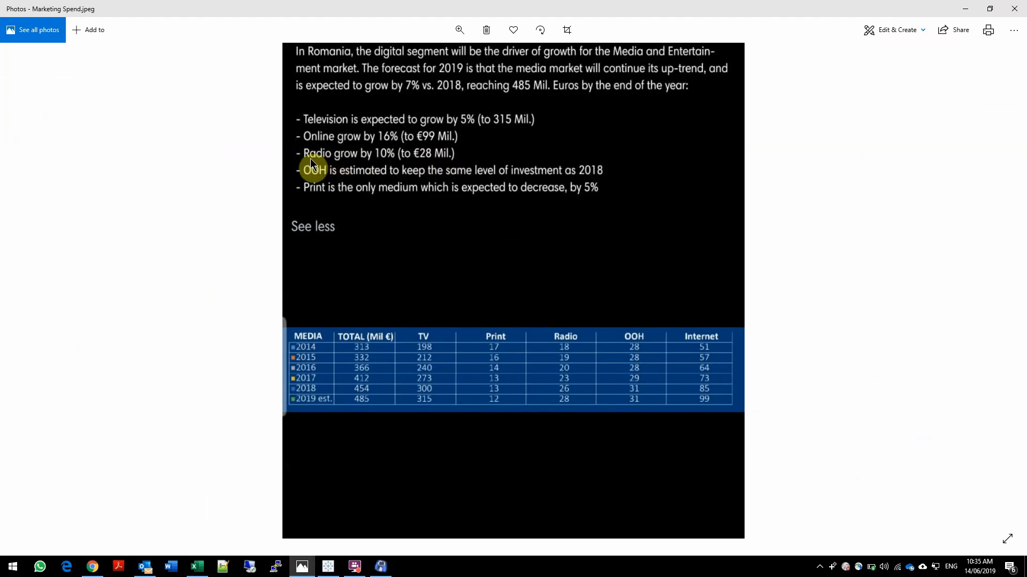
pyautogui.click(965, 8)
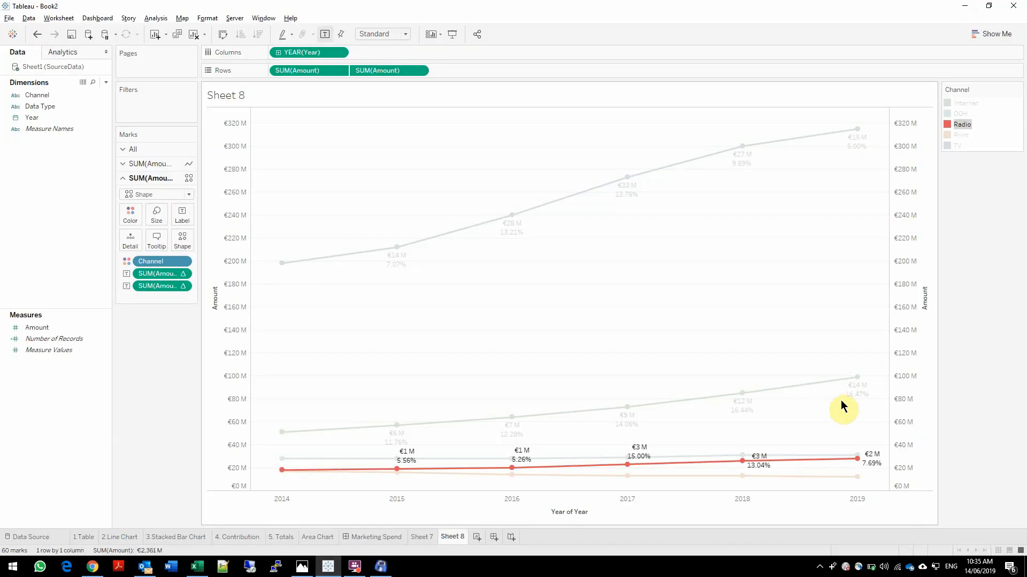
pyautogui.moveTo(867, 466)
pyautogui.click(763, 278)
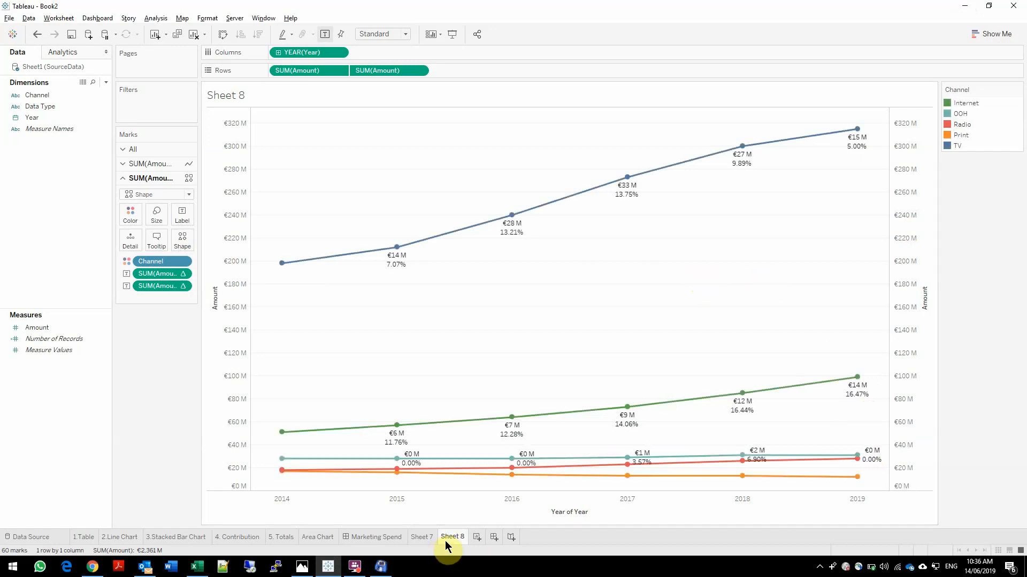
# Rename the Sheet 7 worksheet as Table and the Sheet 8 worksheet as Yearly Evolution
pyautogui.doubleClick(426, 539)
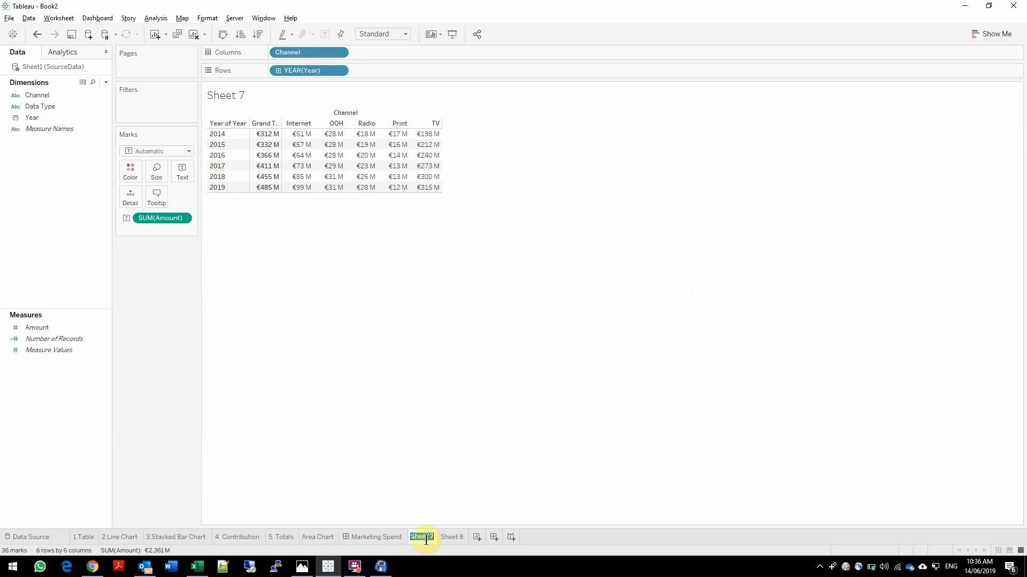
pyautogui.write('Table')
pyautogui.press('Return')
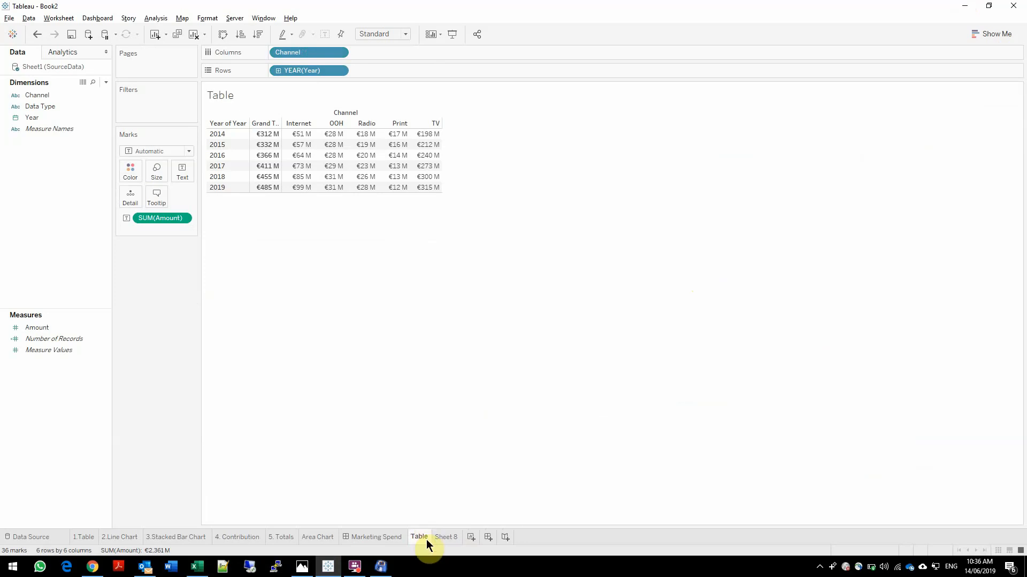
pyautogui.doubleClick(447, 537)
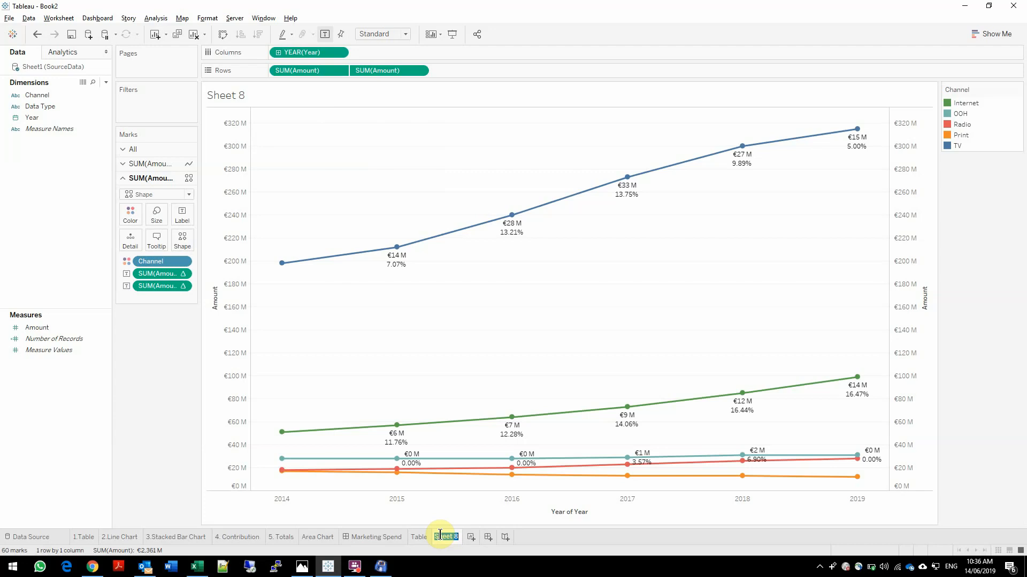
pyautogui.write('Li')
pyautogui.write('early Evol')
pyautogui.write('ution')
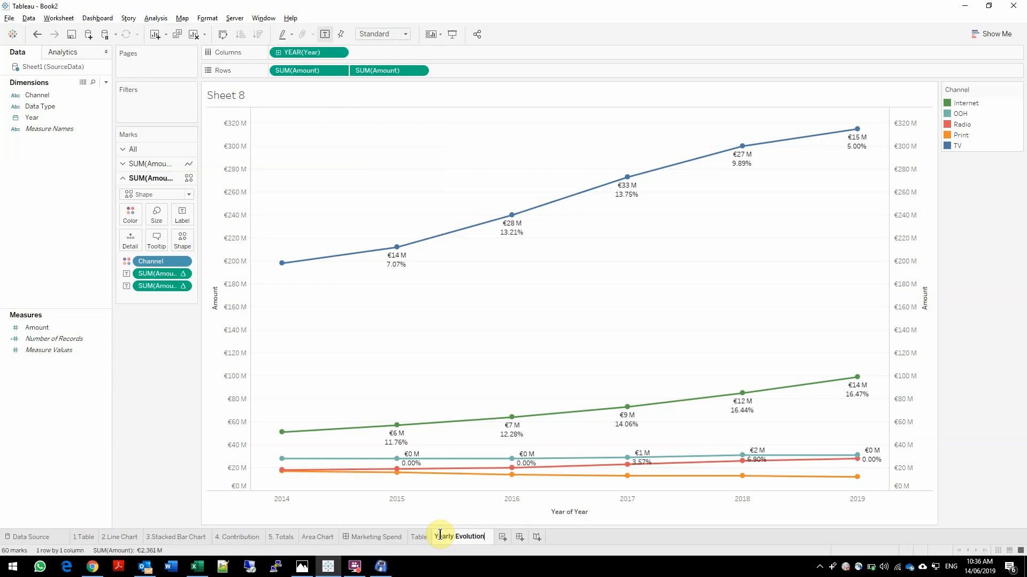
pyautogui.press('Return')
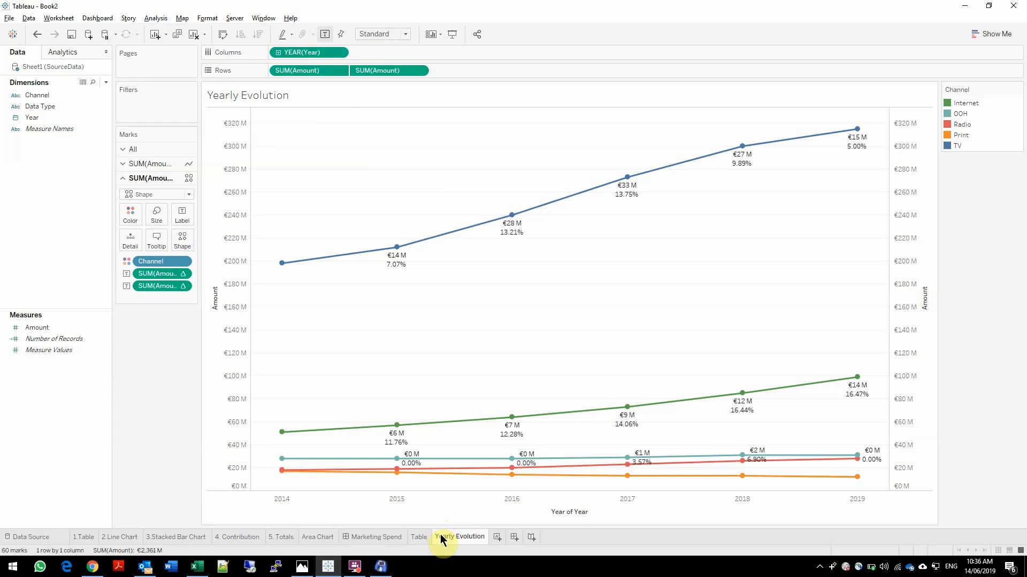
# Create a new worksheet with Year and Amount and turn it into a horizontal bar chart
pyautogui.click(496, 537)
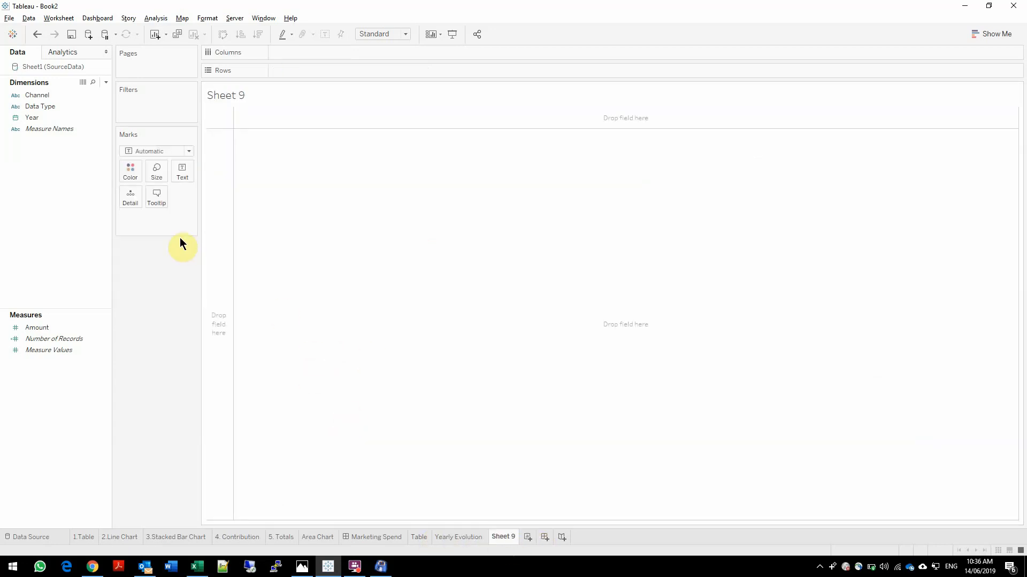
pyautogui.click(29, 119)
pyautogui.doubleClick(29, 118)
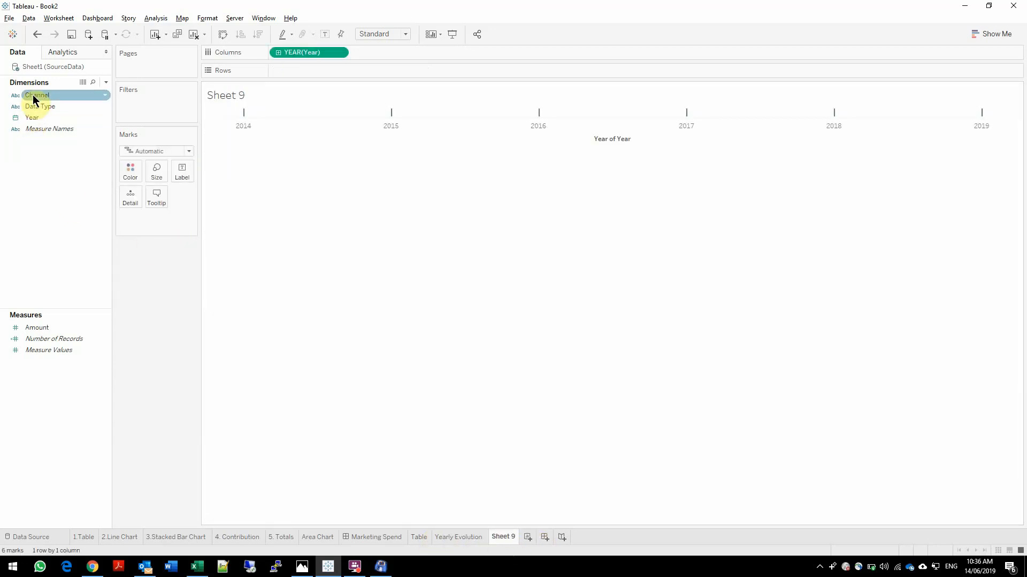
pyautogui.click(48, 329)
pyautogui.doubleClick(47, 329)
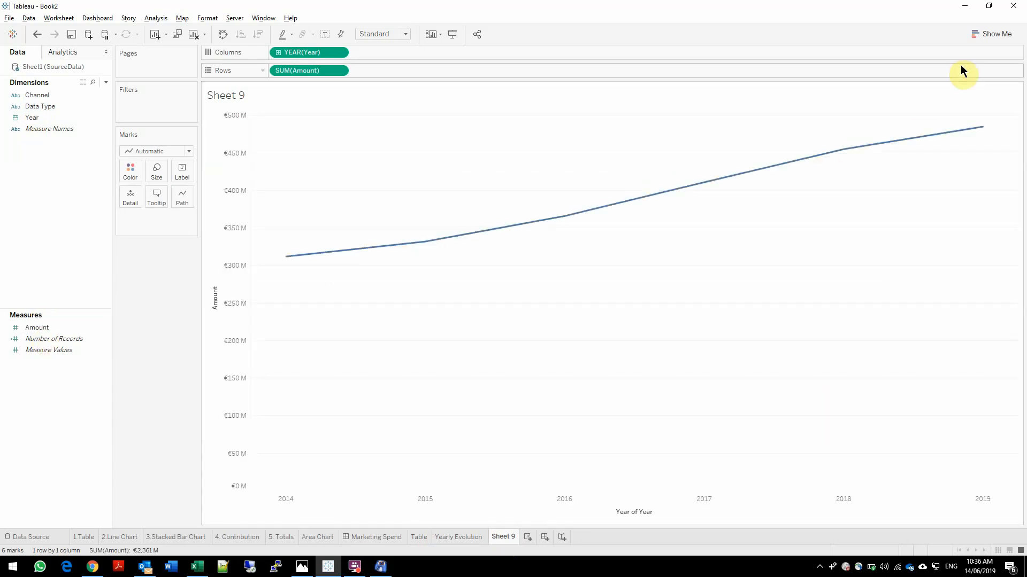
pyautogui.click(991, 34)
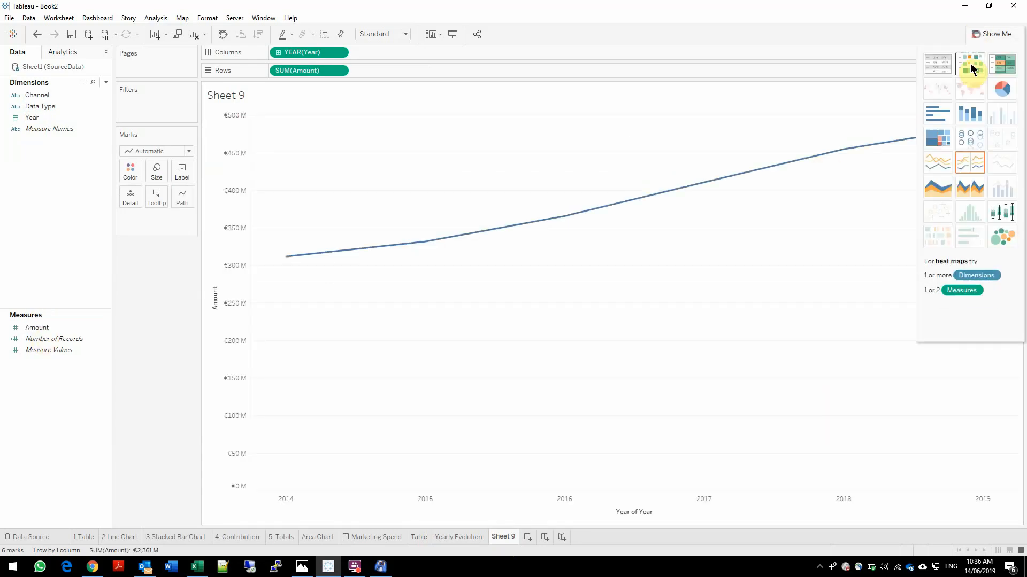
pyautogui.click(936, 116)
pyautogui.click(33, 95)
pyautogui.doubleClick(33, 95)
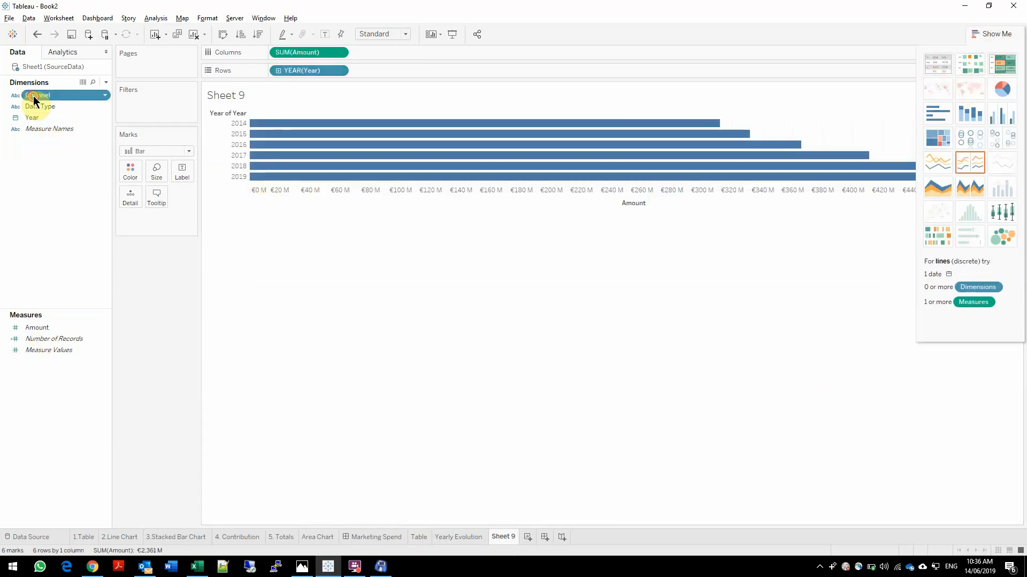
pyautogui.hotkey('ctrl', 'z')
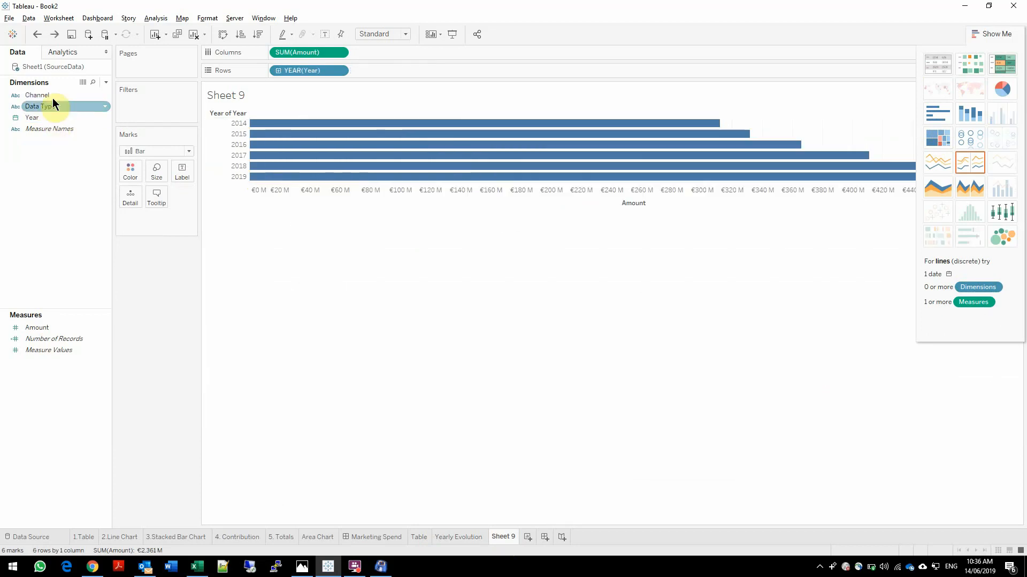
# Colour the bars by Channel and apply the Percent of Total quick table calculation to Amount in Columns
pyautogui.moveTo(50, 94); pyautogui.dragTo(132, 170)
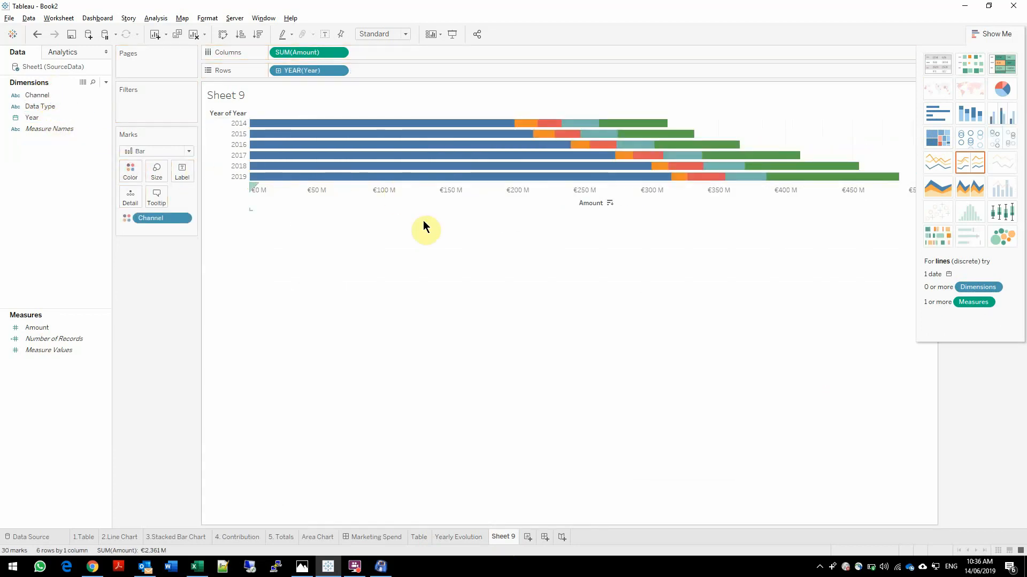
pyautogui.click(987, 32)
pyautogui.click(338, 51)
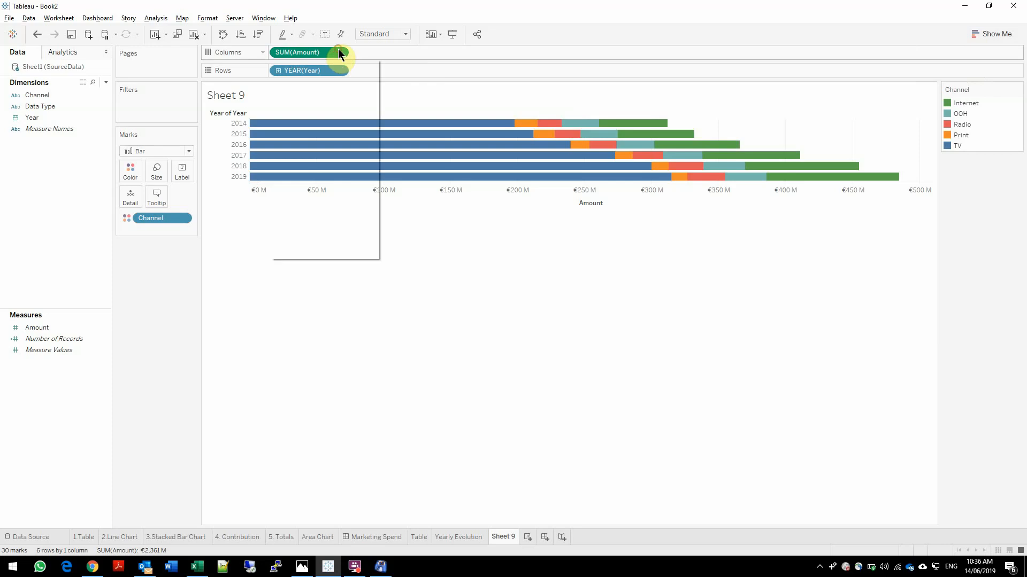
pyautogui.moveTo(322, 237)
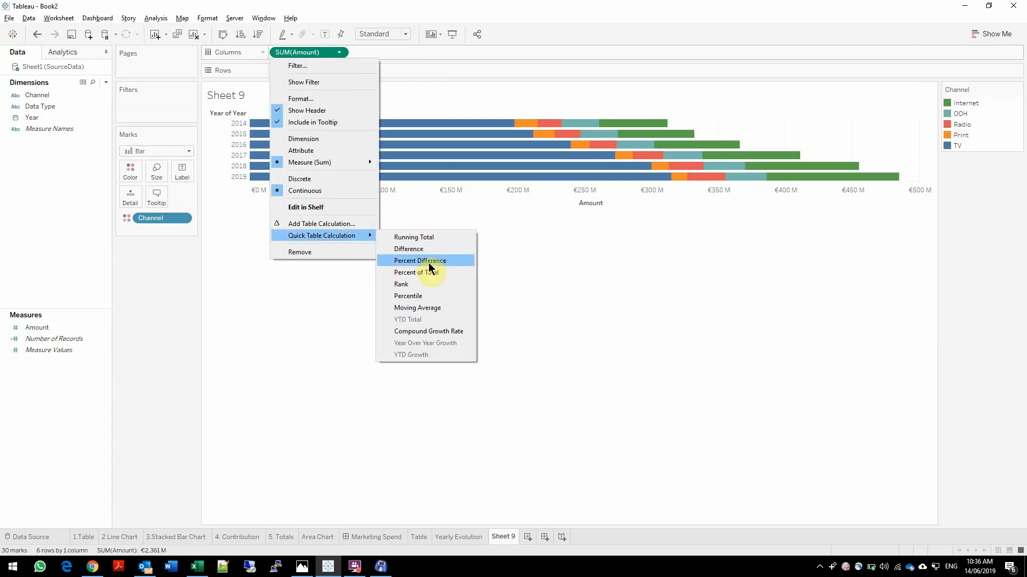
pyautogui.click(426, 278)
# Compute the Amount percent of total along Table (across) and make the year rows taller
pyautogui.click(344, 51)
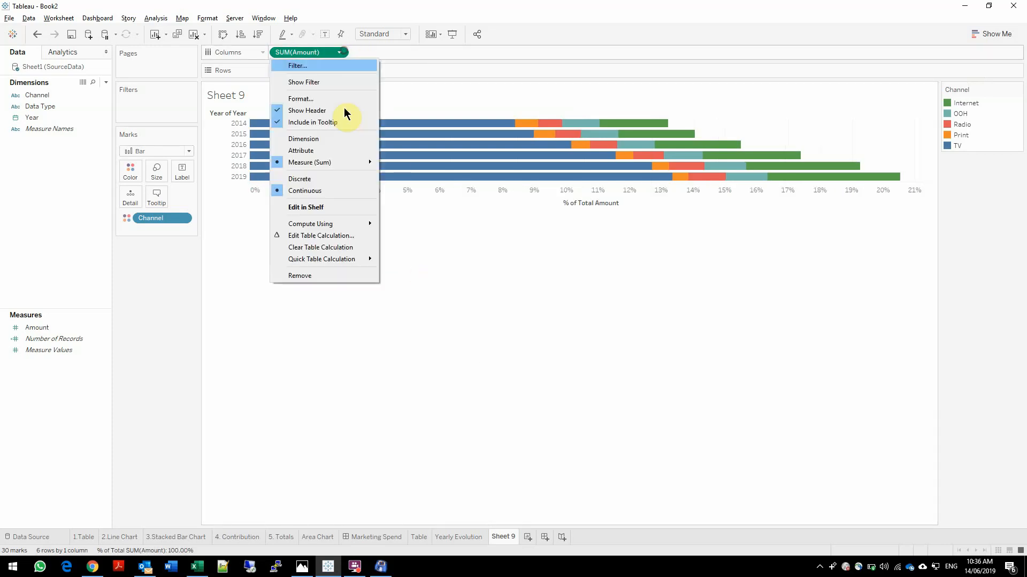
pyautogui.moveTo(342, 224)
pyautogui.click(409, 262)
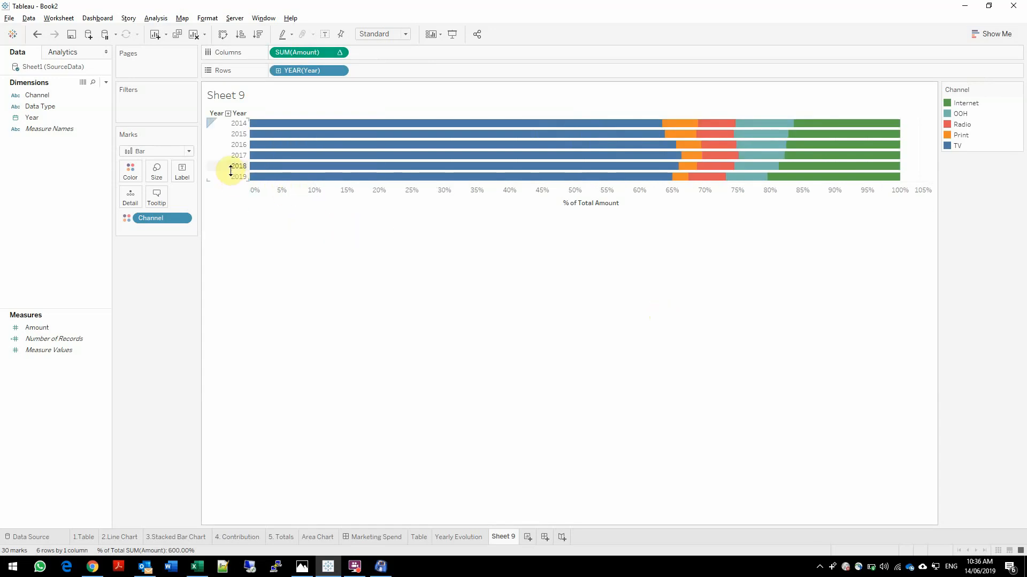
pyautogui.moveTo(231, 171); pyautogui.dragTo(232, 207)
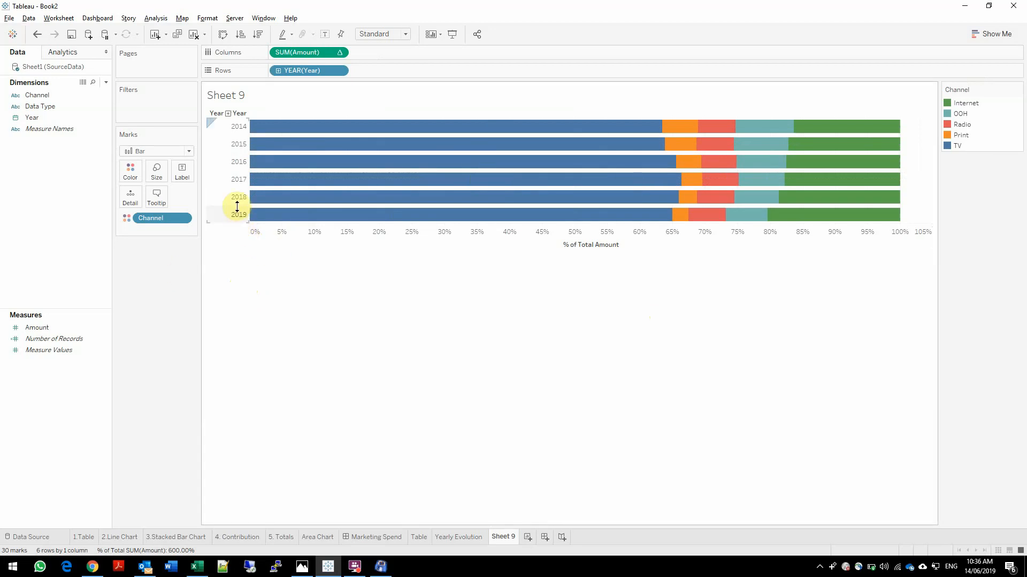
pyautogui.moveTo(237, 206); pyautogui.dragTo(236, 230)
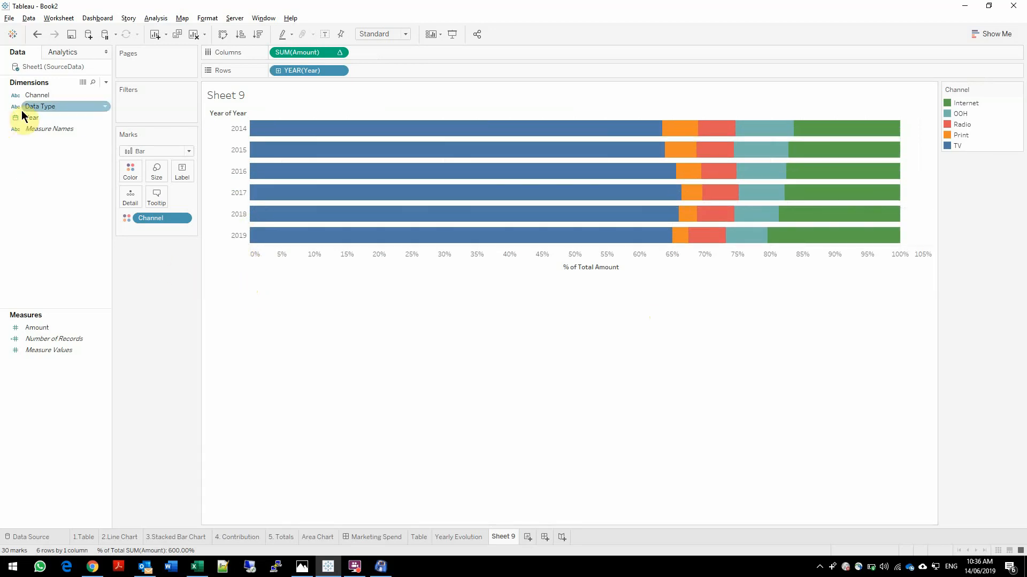
# Label the bar segments with Amount, using the Percent of Total quick table calculation
pyautogui.click(30, 96)
pyautogui.click(53, 350)
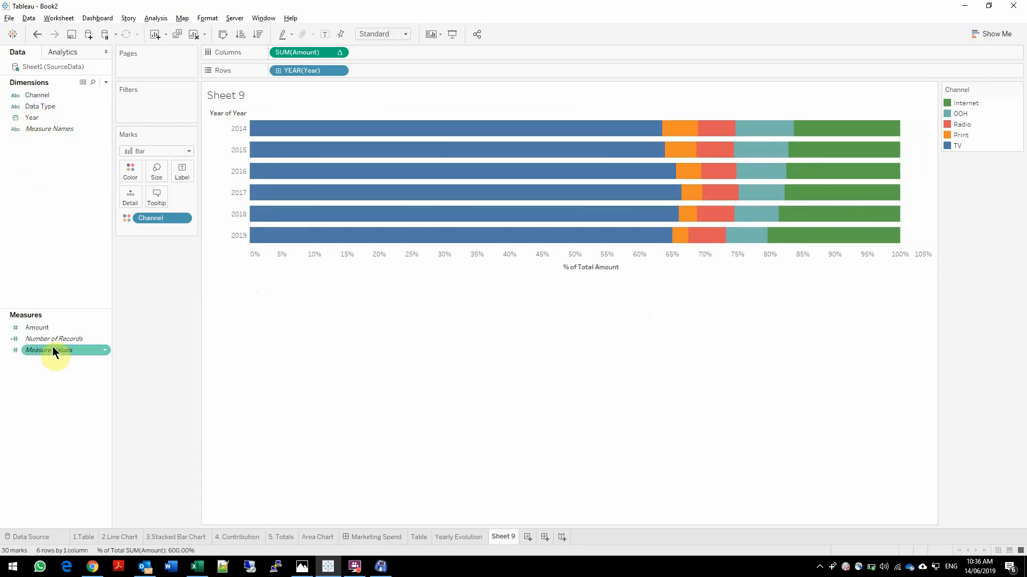
pyautogui.click(37, 327)
pyautogui.moveTo(37, 327); pyautogui.dragTo(183, 170)
pyautogui.click(37, 327)
pyautogui.moveTo(36, 327); pyautogui.dragTo(179, 172)
pyautogui.click(182, 230)
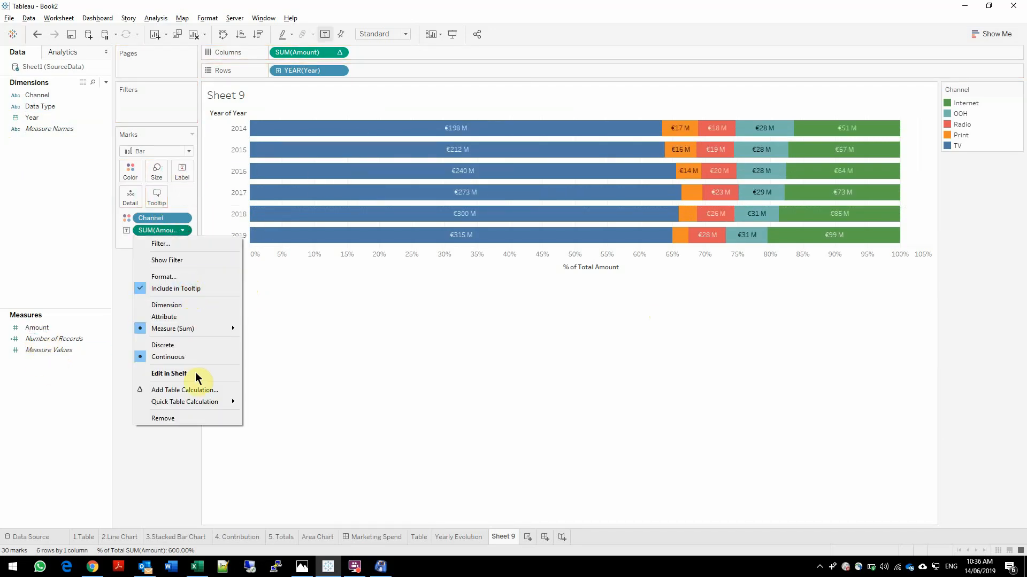
pyautogui.moveTo(202, 402)
pyautogui.click(278, 439)
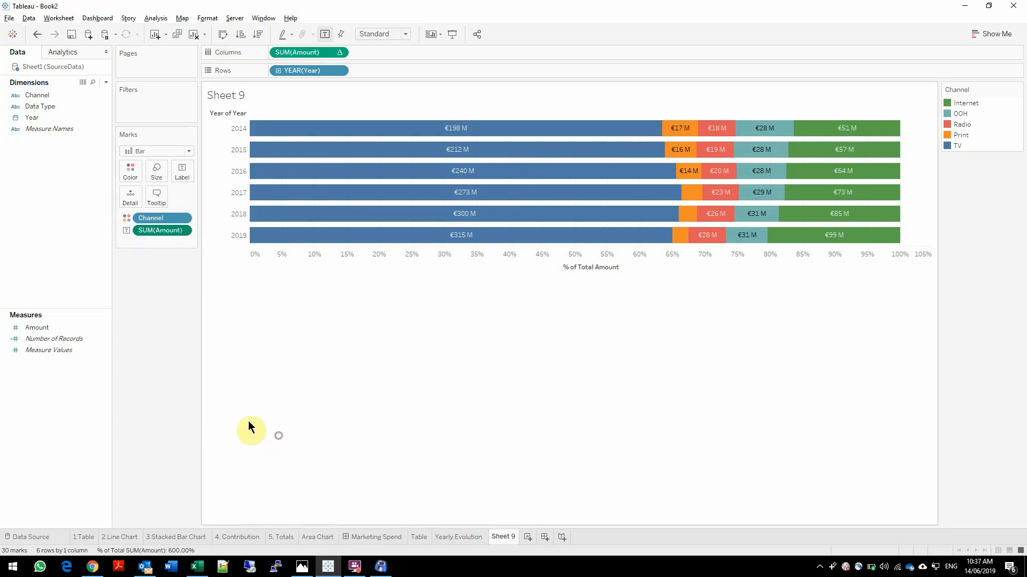
# Add plain Amount as a second label on the bar segments and increase the row height to fit both labels
pyautogui.moveTo(39, 328); pyautogui.dragTo(177, 171)
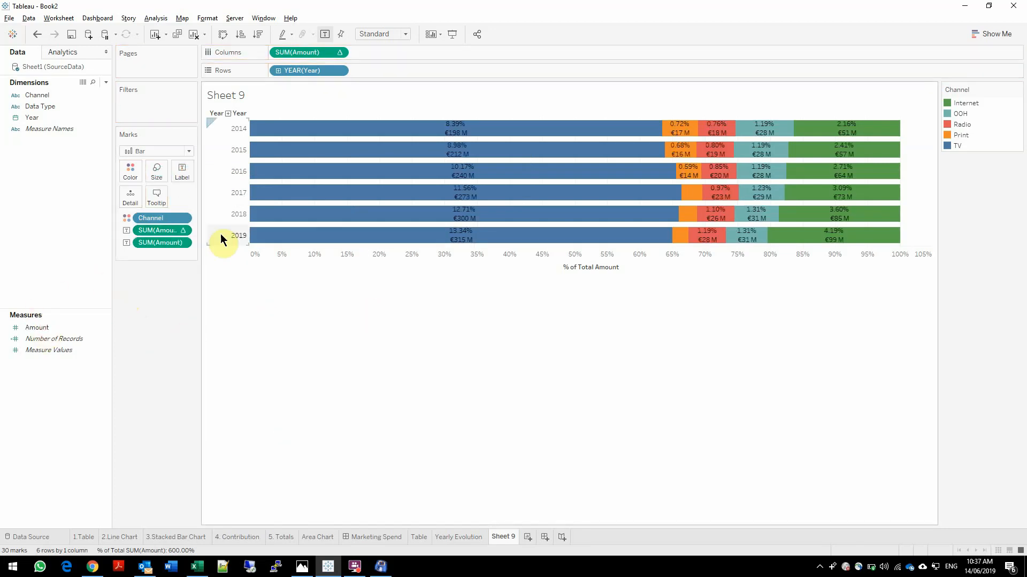
pyautogui.moveTo(229, 225); pyautogui.dragTo(228, 232)
pyautogui.click(664, 378)
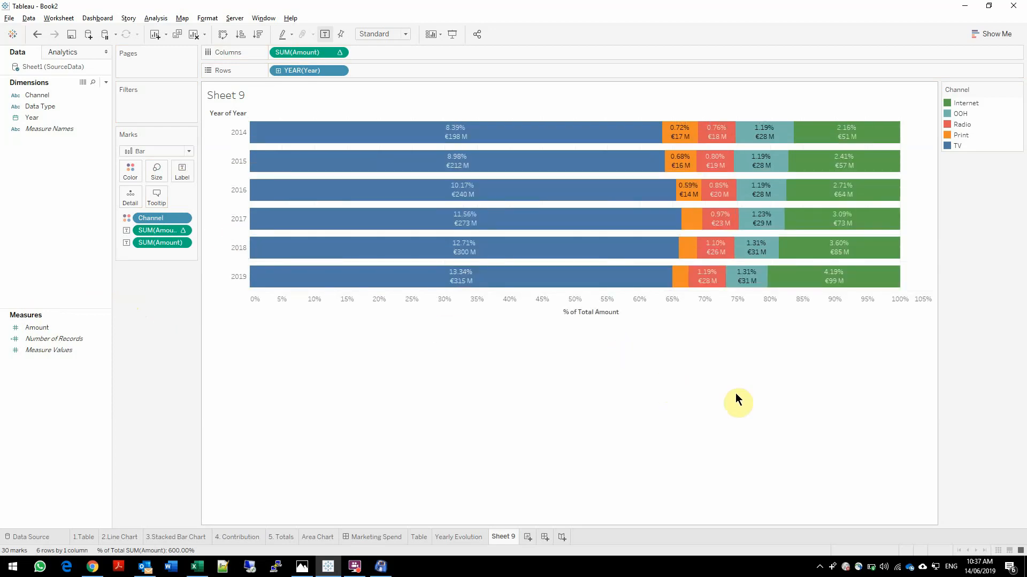
# Inspect the 2019 Internet and Print segments and the unlabelled 2017 and 2018 Print segments, and clear the selection
pyautogui.click(861, 309)
pyautogui.moveTo(869, 279)
pyautogui.moveTo(683, 279)
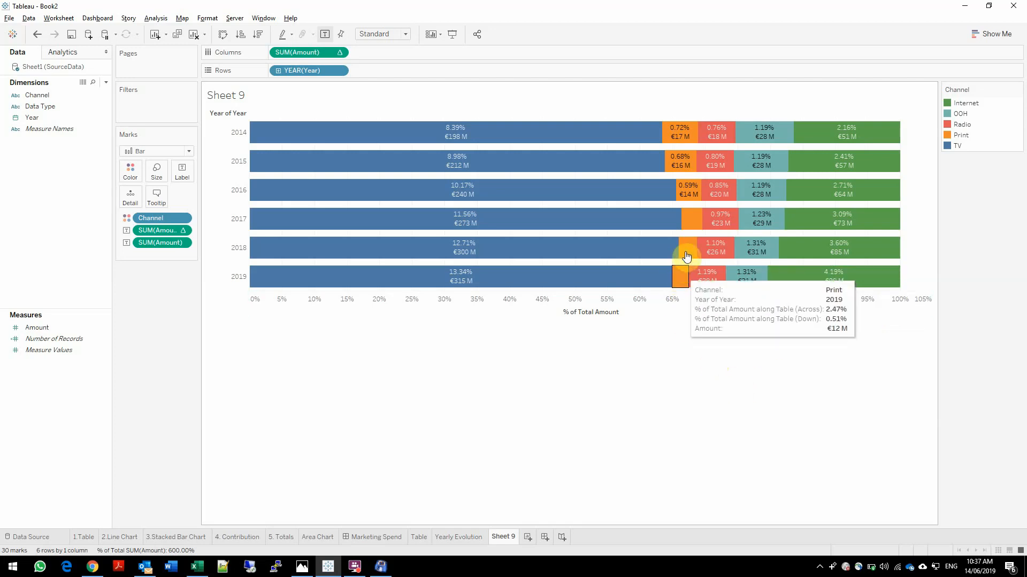
pyautogui.moveTo(681, 202); pyautogui.dragTo(686, 239)
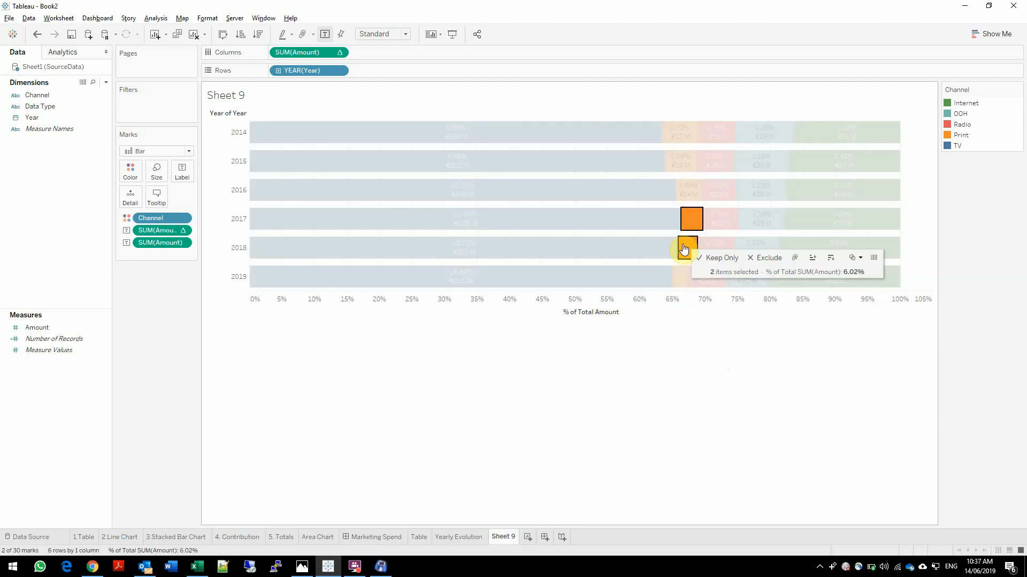
pyautogui.click(688, 222)
pyautogui.click(672, 384)
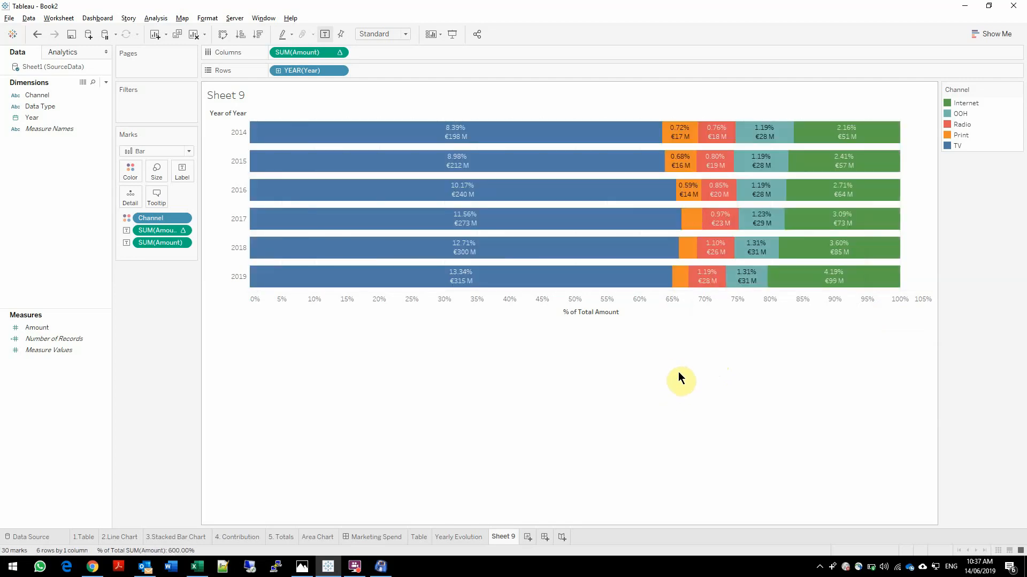
# Rename the percent-of-total bar chart worksheet as Contribution
pyautogui.doubleClick(498, 536)
pyautogui.write('Cont')
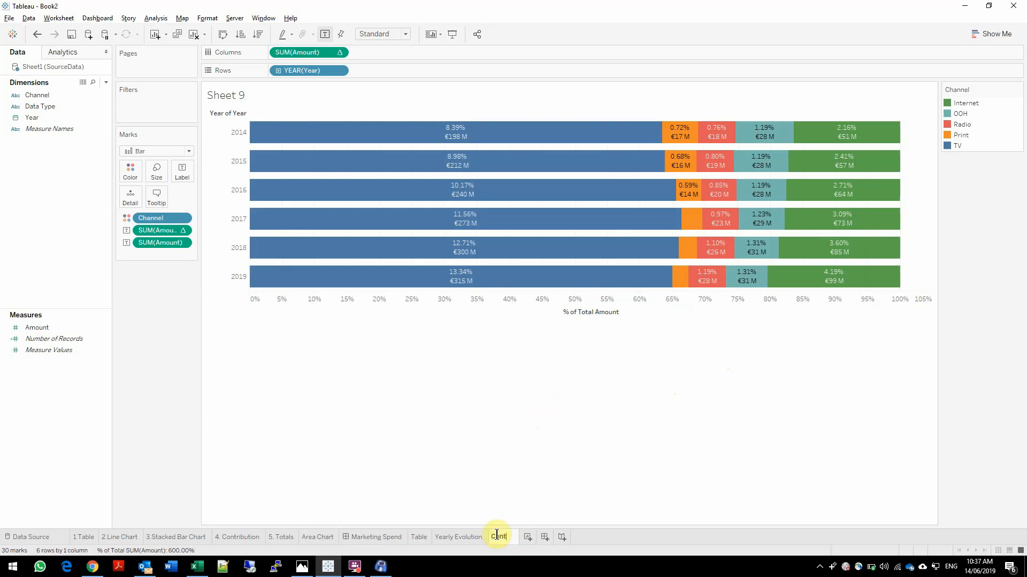
pyautogui.write('ribution')
pyautogui.press('Return')
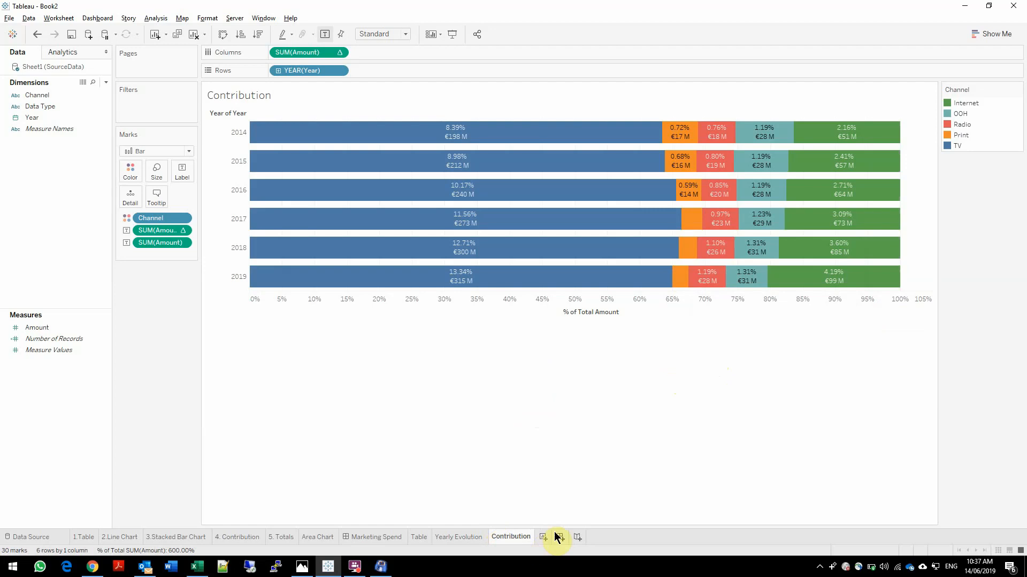
pyautogui.click(558, 536)
pyautogui.click(518, 539)
pyautogui.rightClick(569, 537)
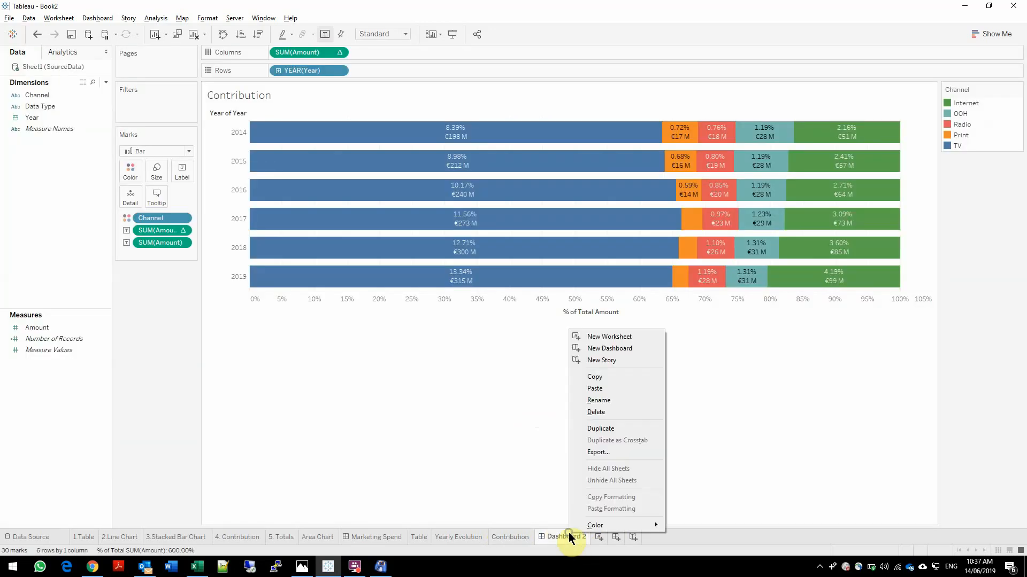
pyautogui.click(604, 416)
# Create a new worksheet and chart Amount by Year as vertical bars, with discrete years as the columns
pyautogui.click(546, 537)
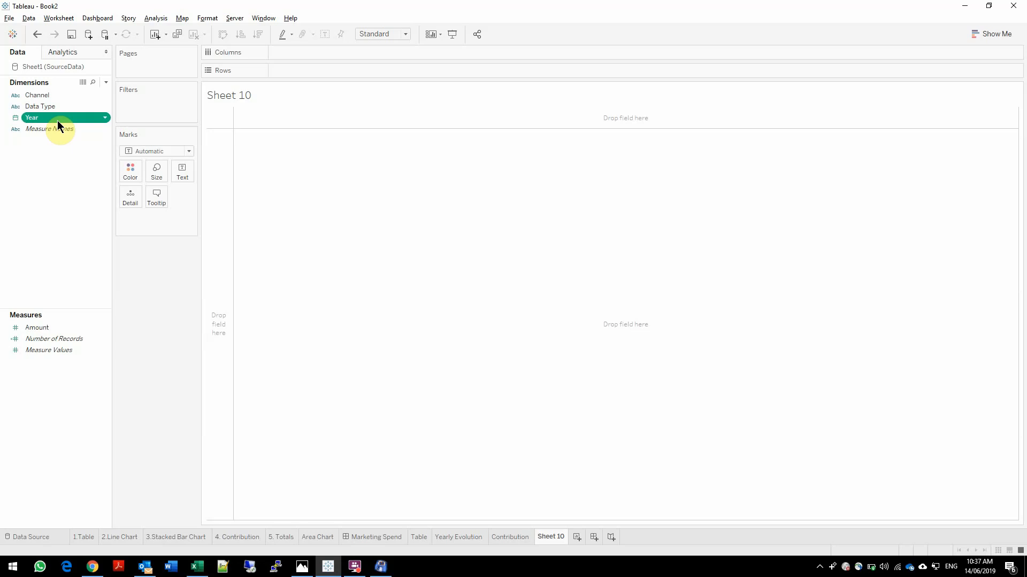
pyautogui.doubleClick(56, 118)
pyautogui.doubleClick(42, 332)
pyautogui.click(992, 33)
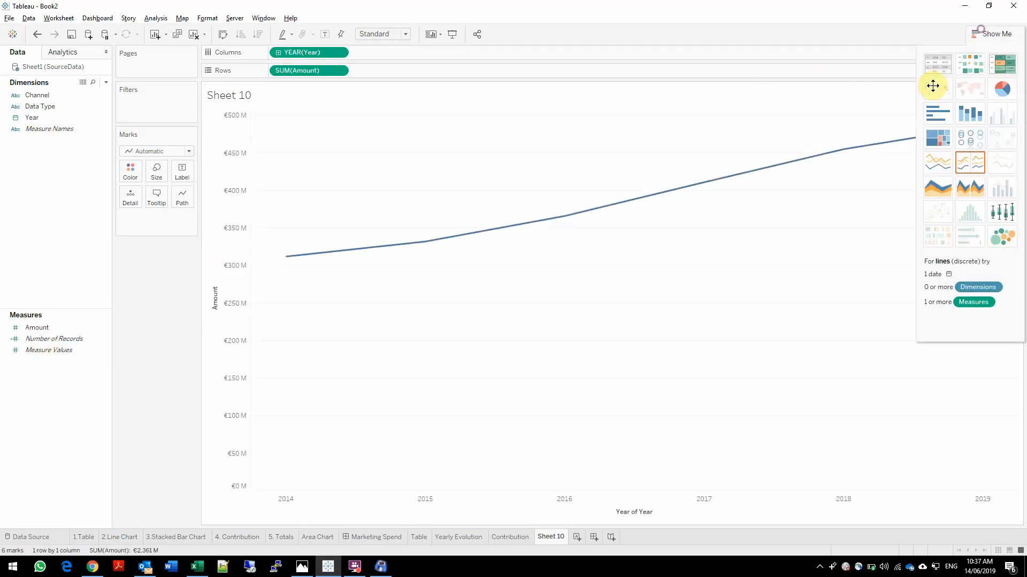
pyautogui.click(968, 118)
pyautogui.moveTo(160, 217); pyautogui.dragTo(310, 53)
pyautogui.click(992, 34)
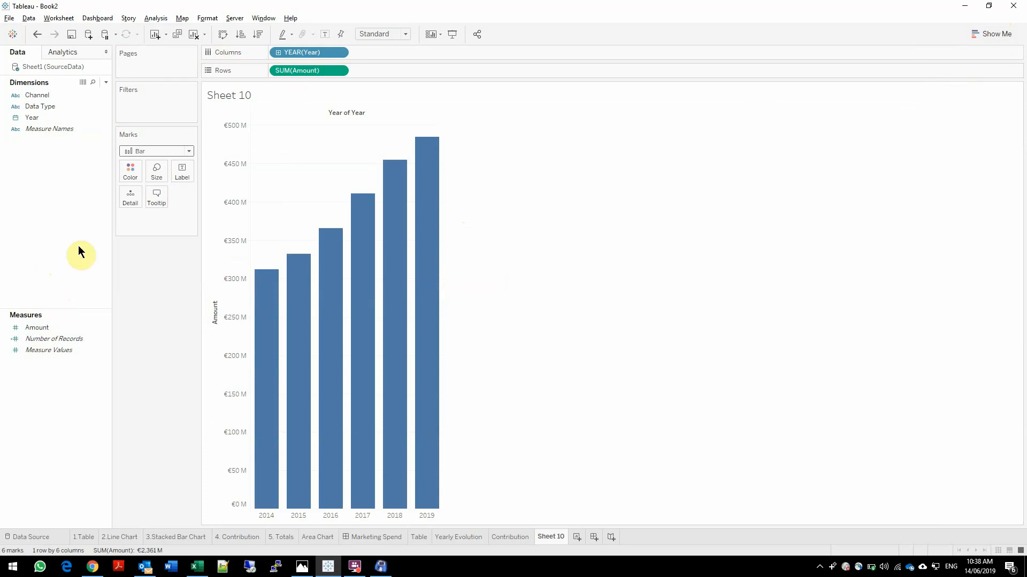
# Add Amount to the rows a second time and apply the Percent Difference quick table calculation to it
pyautogui.moveTo(38, 326); pyautogui.dragTo(396, 70)
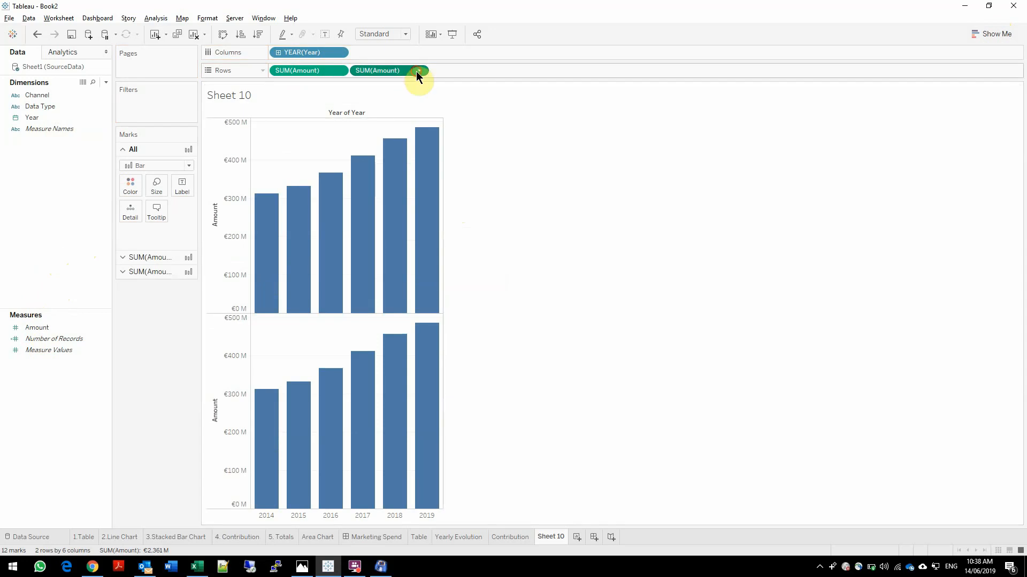
pyautogui.click(420, 71)
pyautogui.moveTo(400, 259)
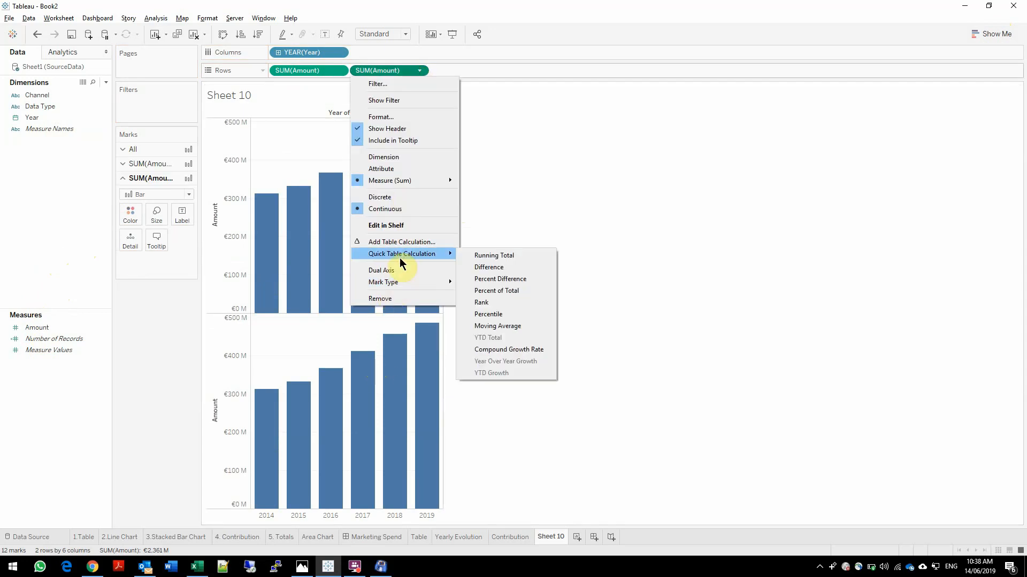
pyautogui.click(509, 277)
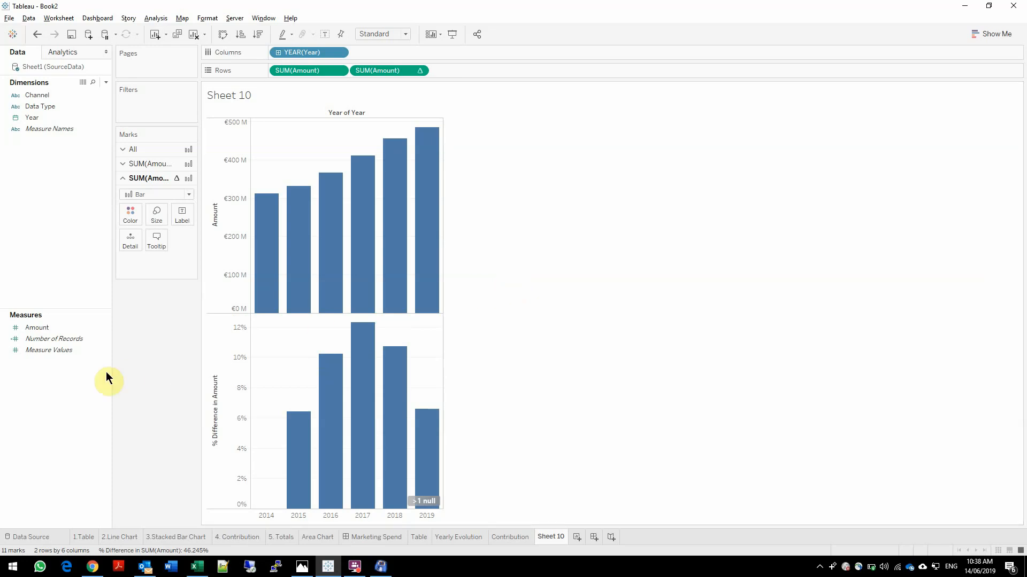
# Change the percent-difference marks to a line and overlay it on the Amount bars as a dual axis
pyautogui.click(156, 194)
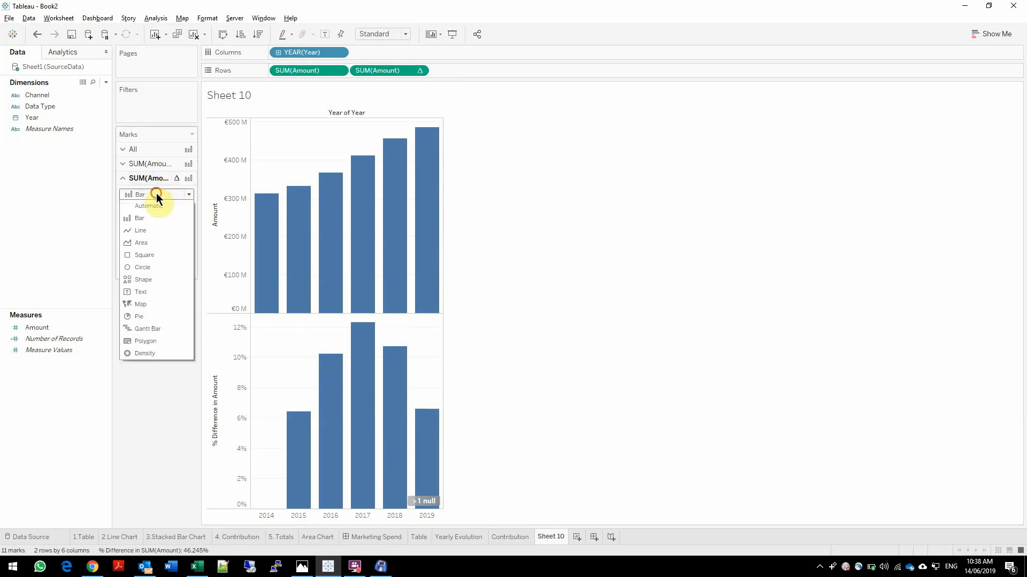
pyautogui.click(145, 230)
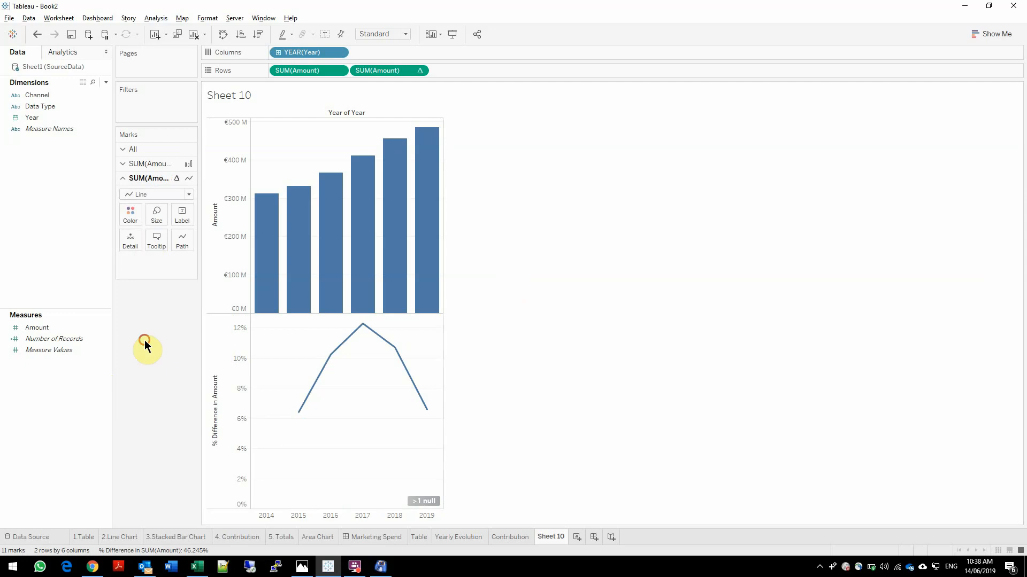
pyautogui.moveTo(432, 503)
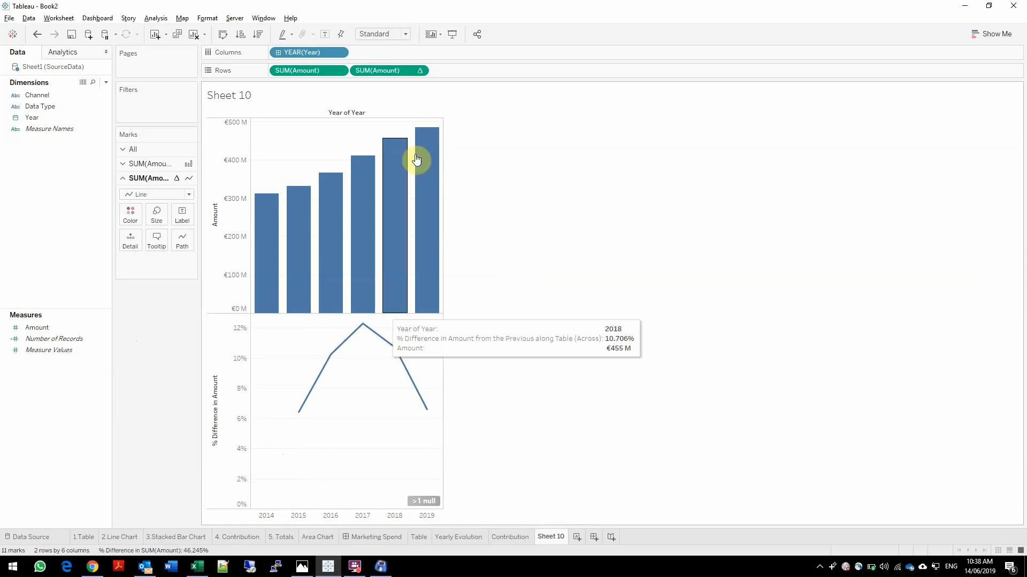
pyautogui.click(419, 70)
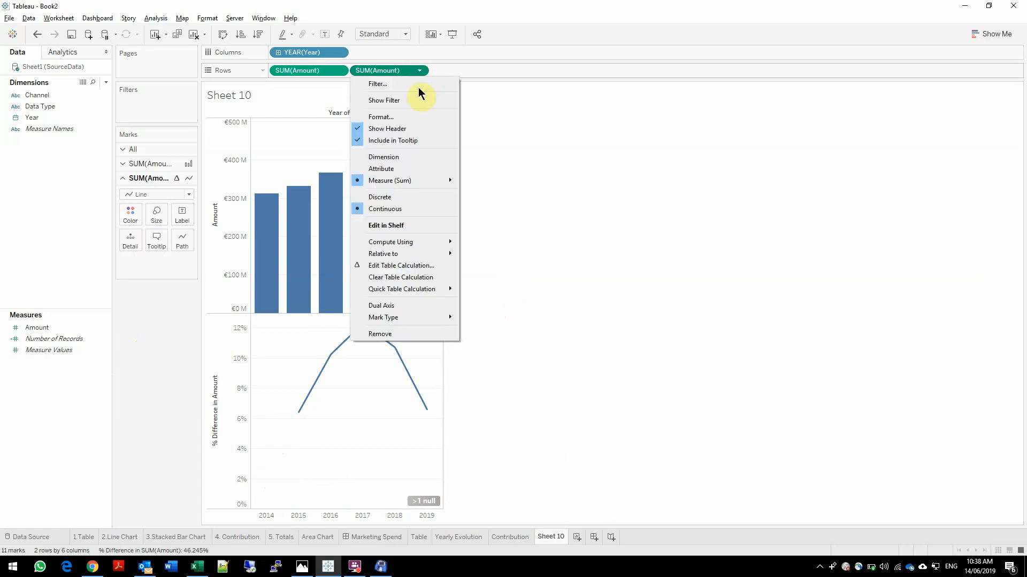
pyautogui.click(389, 306)
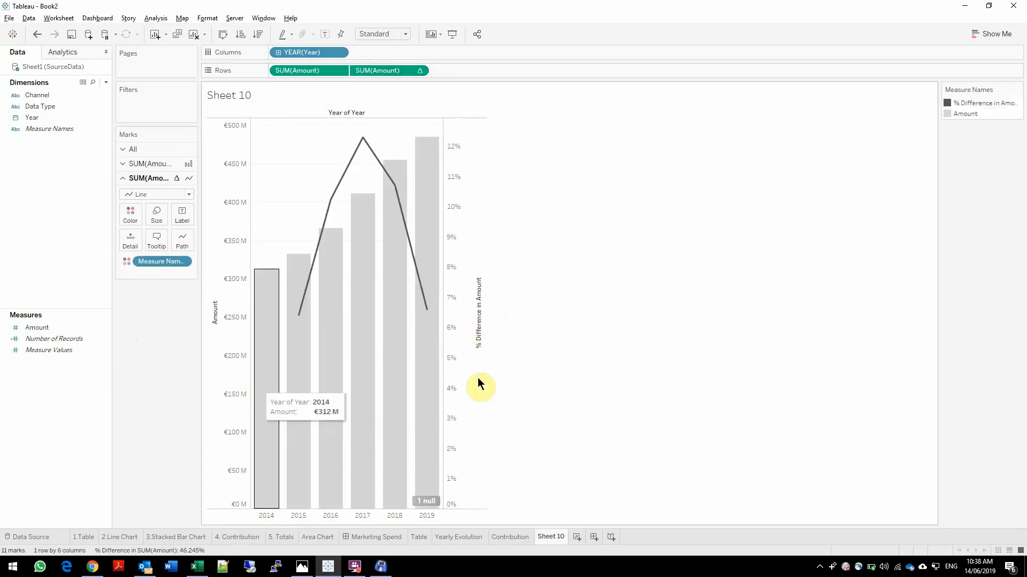
# Set the Amount axis range so that it does not include zero
pyautogui.rightClick(235, 355)
pyautogui.click(282, 362)
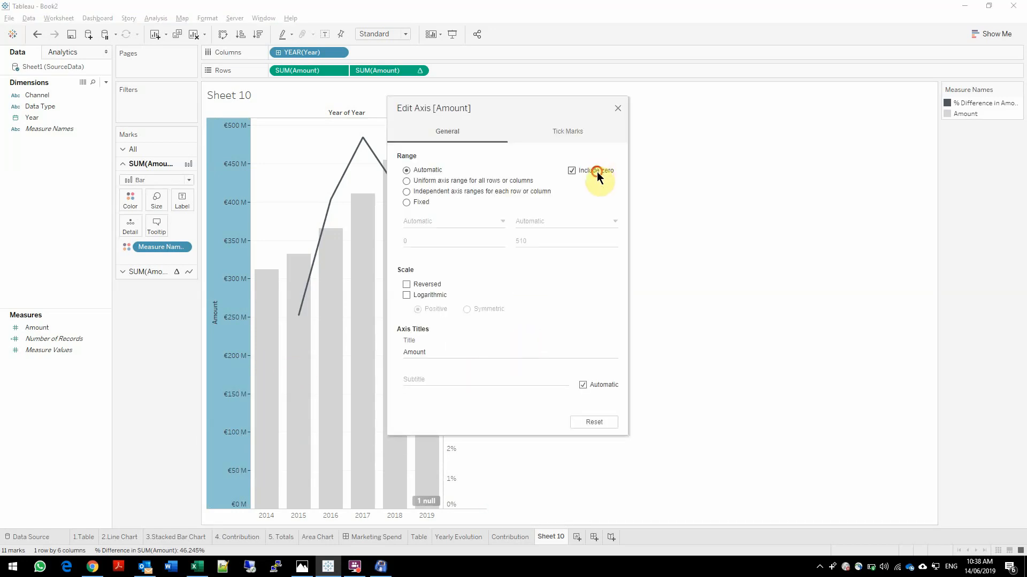
pyautogui.click(597, 172)
pyautogui.click(618, 108)
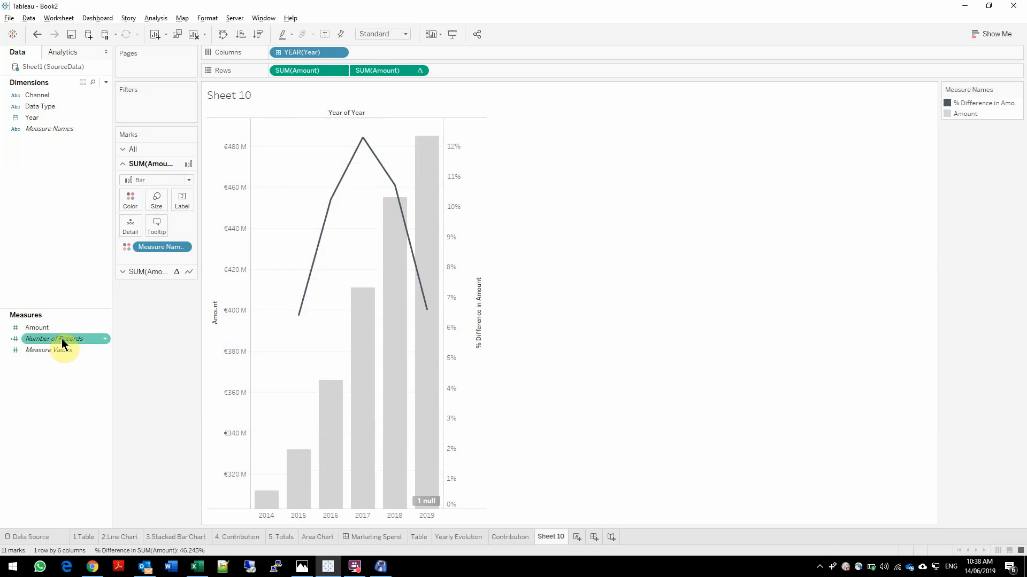
# Label the line with Amount, using the Percent Difference quick table calculation
pyautogui.moveTo(50, 327); pyautogui.dragTo(181, 216)
pyautogui.click(143, 272)
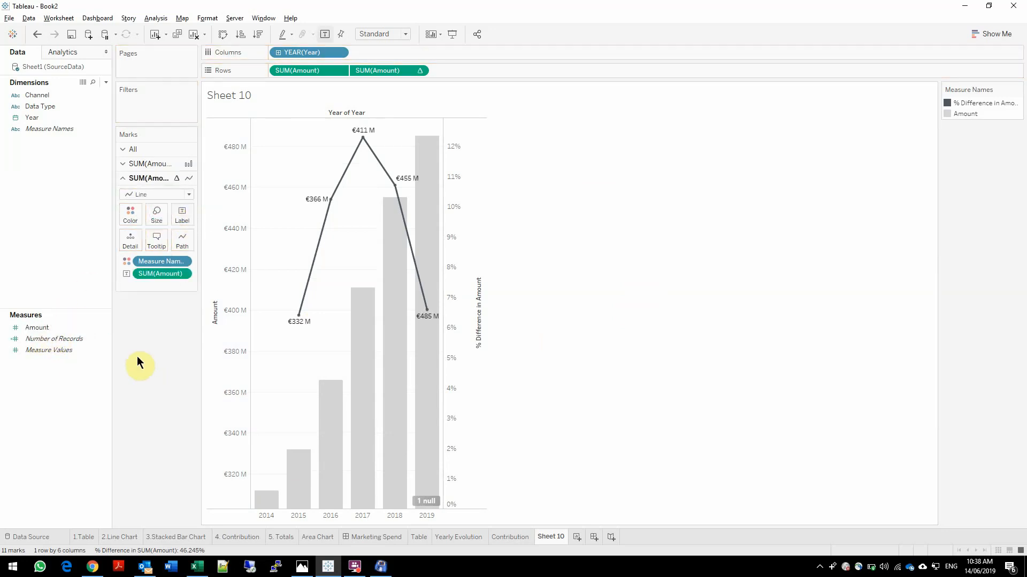
pyautogui.click(184, 275)
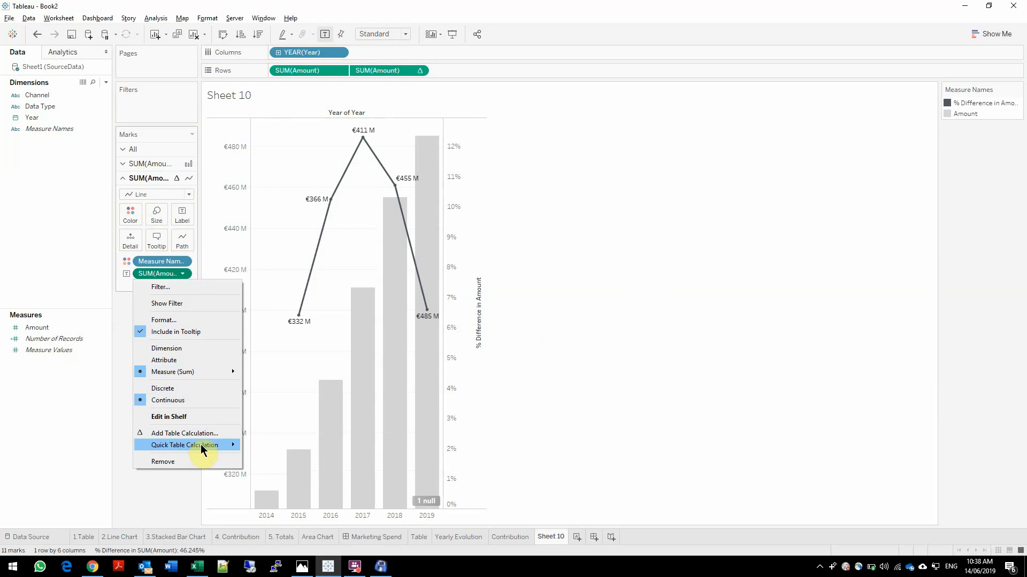
pyautogui.moveTo(233, 447)
pyautogui.click(272, 470)
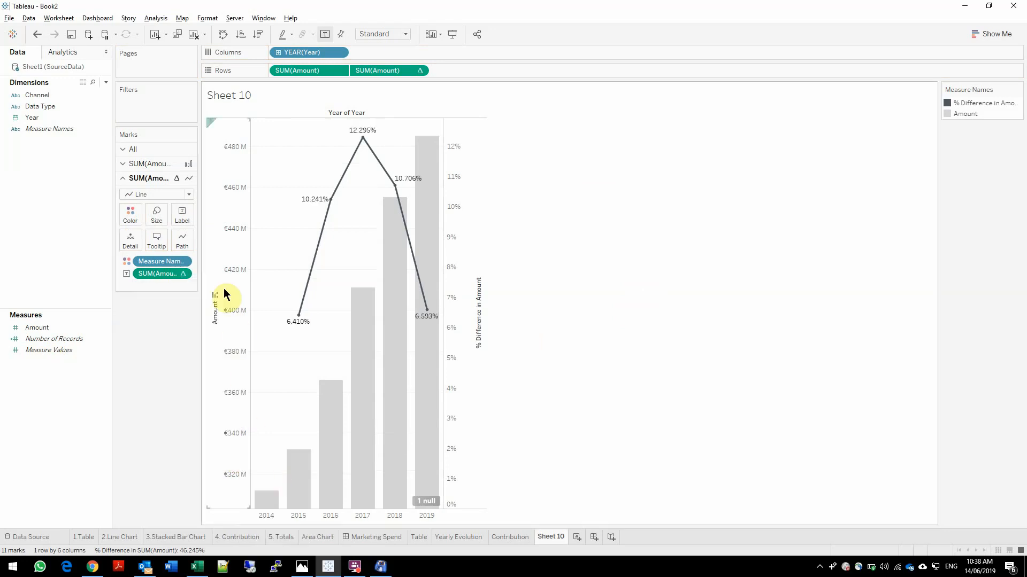
# Format the line's percent-difference labels as percentages with one decimal place
pyautogui.click(187, 215)
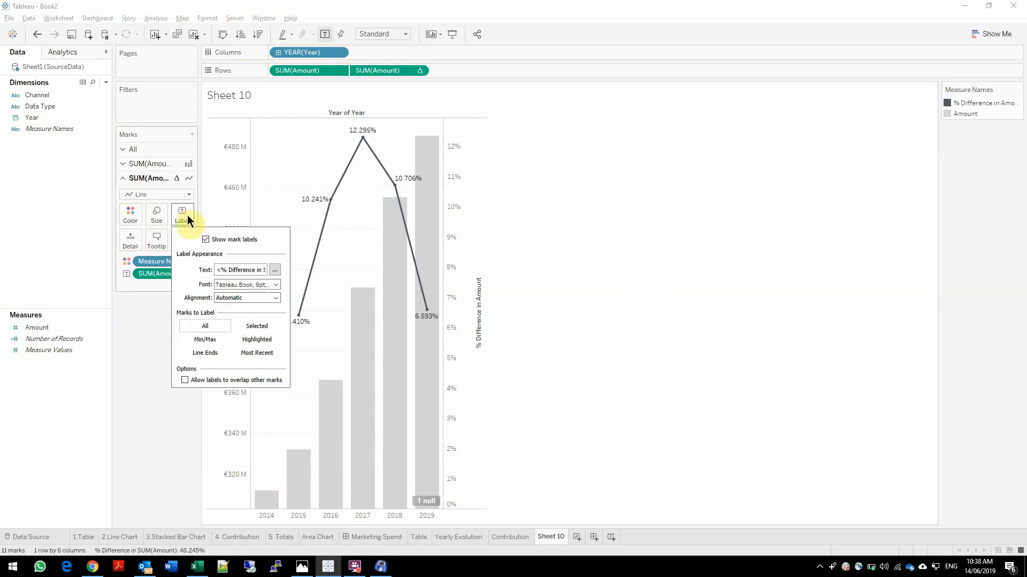
pyautogui.click(184, 274)
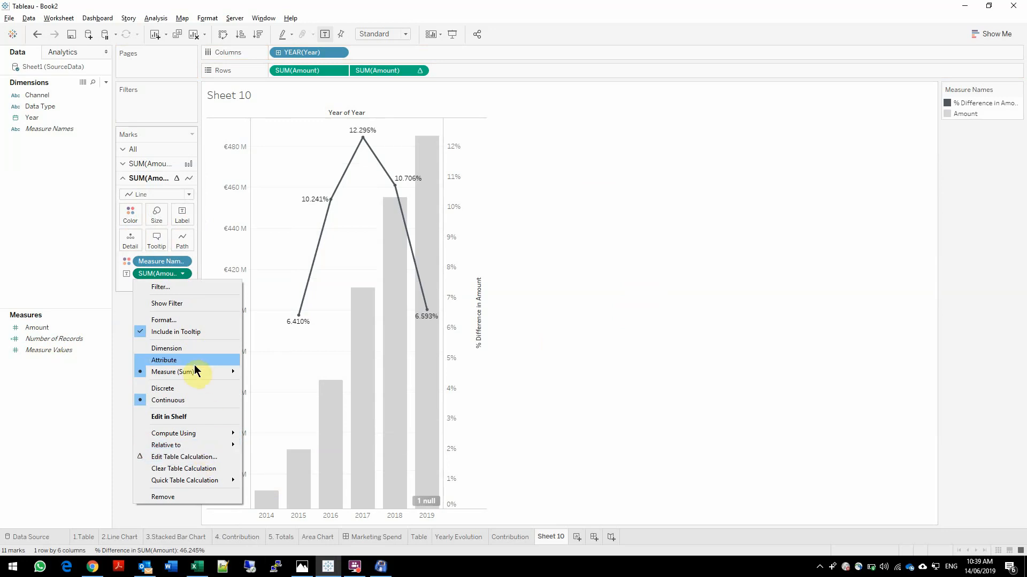
pyautogui.moveTo(204, 482)
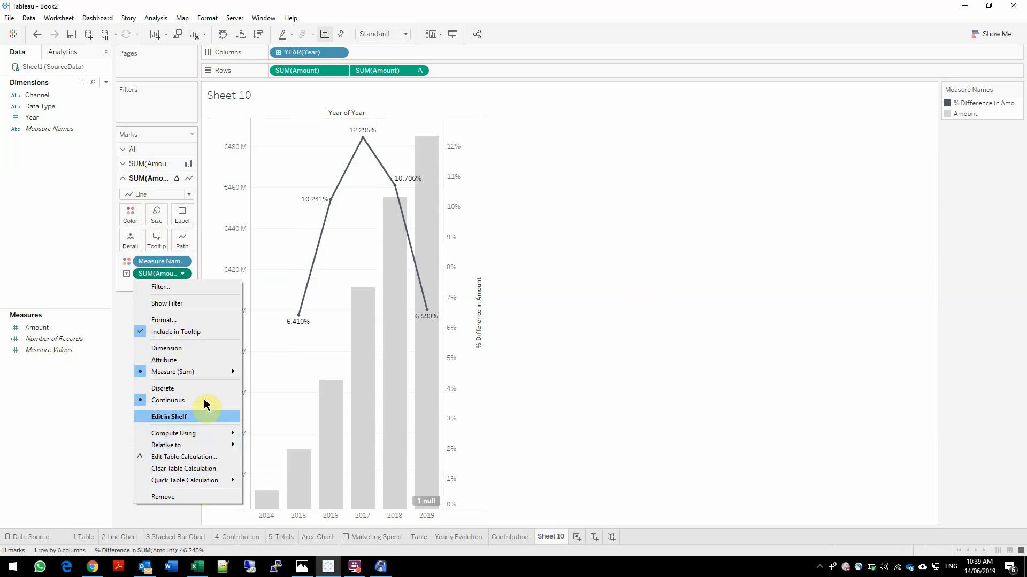
pyautogui.click(204, 319)
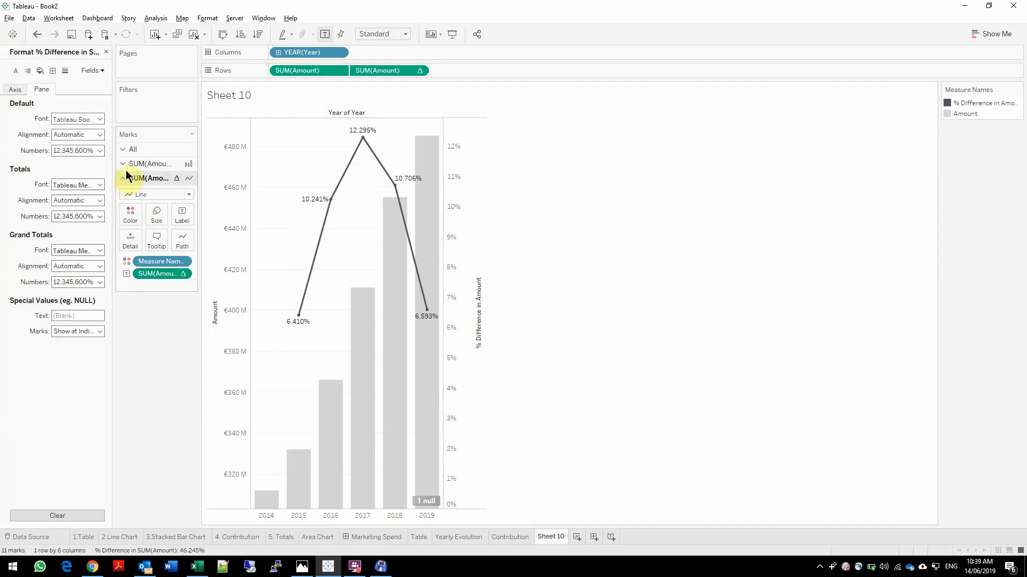
pyautogui.click(91, 150)
pyautogui.click(94, 216)
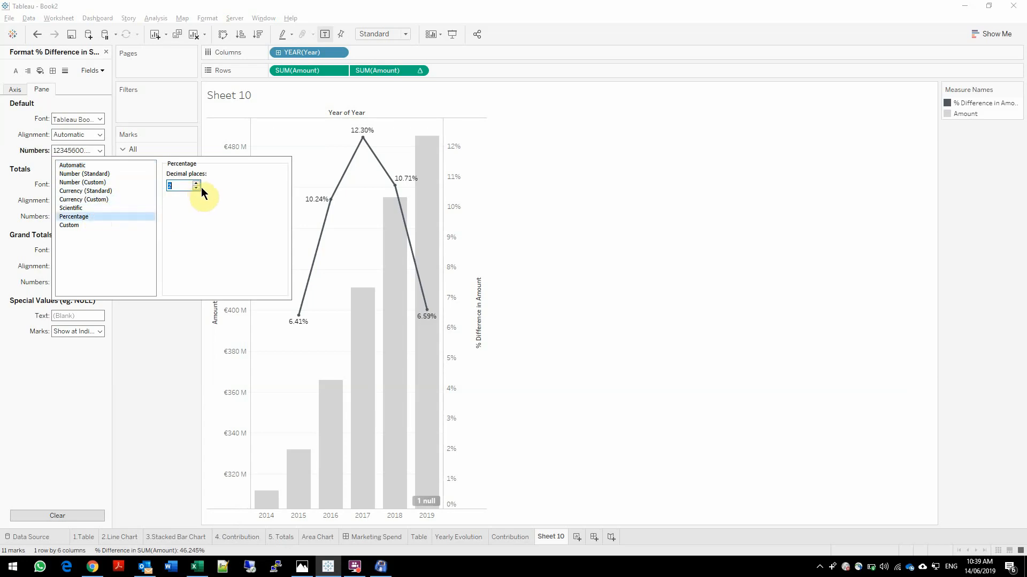
pyautogui.click(197, 188)
pyautogui.click(149, 364)
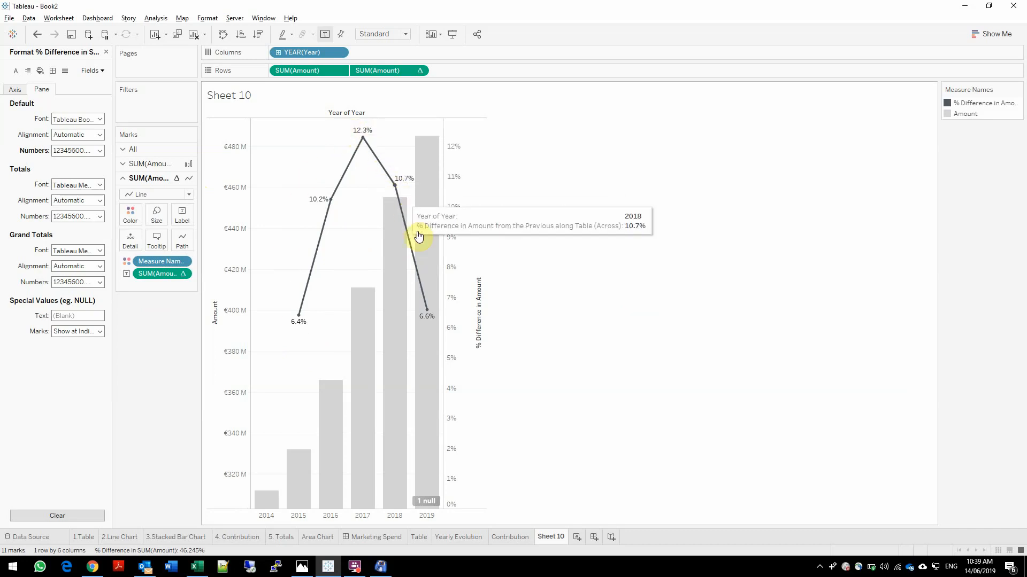
# Rename the dual-axis bar and line worksheet as Overall Spend
pyautogui.moveTo(428, 316)
pyautogui.moveTo(358, 139)
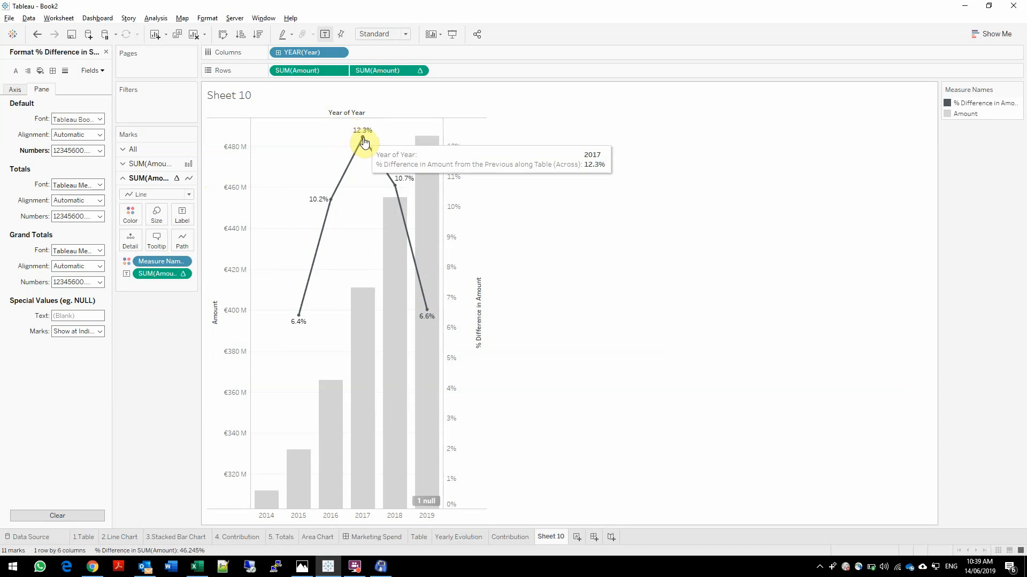
pyautogui.moveTo(395, 188)
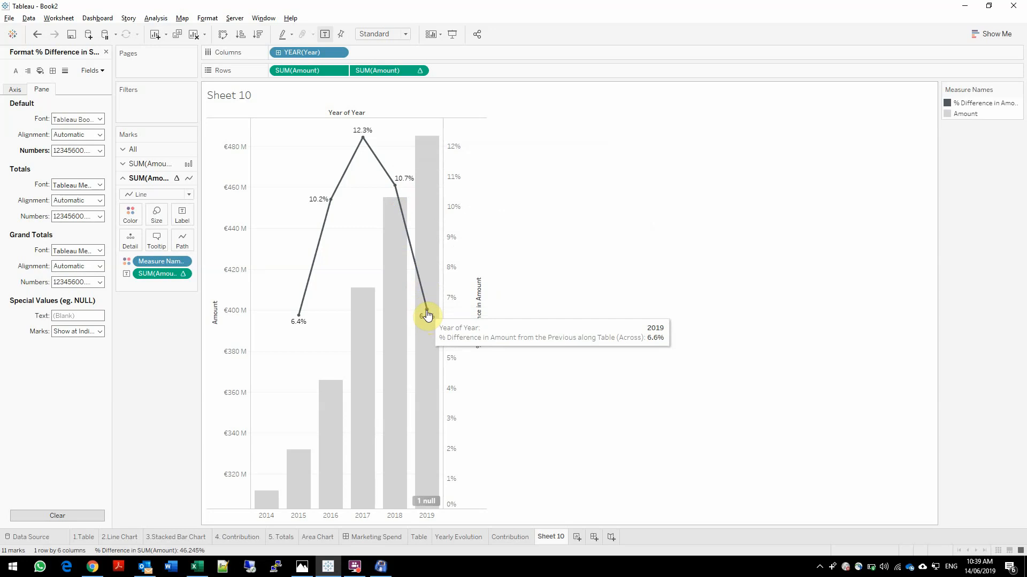
pyautogui.click(544, 537)
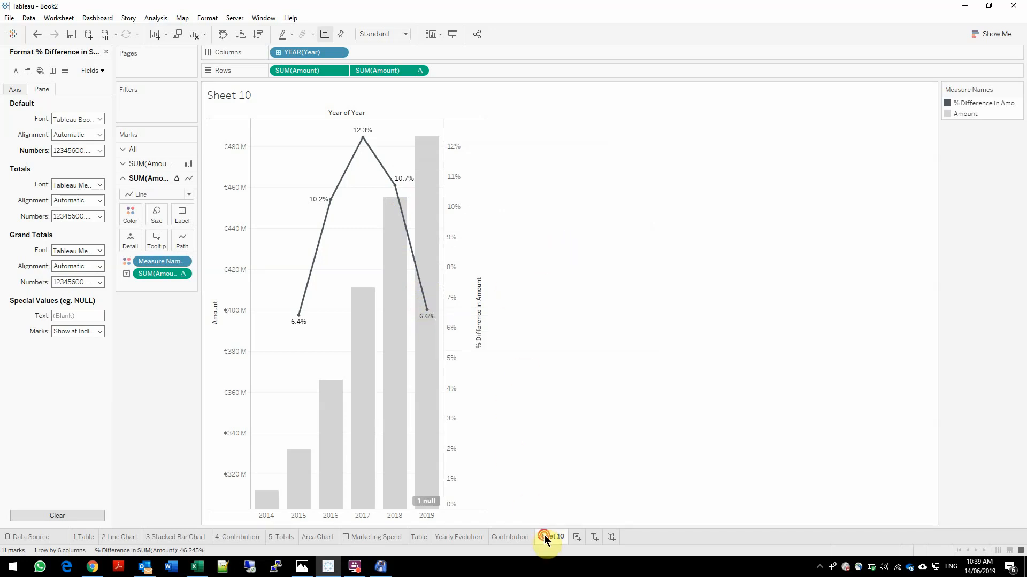
pyautogui.doubleClick(544, 537)
pyautogui.write('Overall Spend')
pyautogui.press('Return')
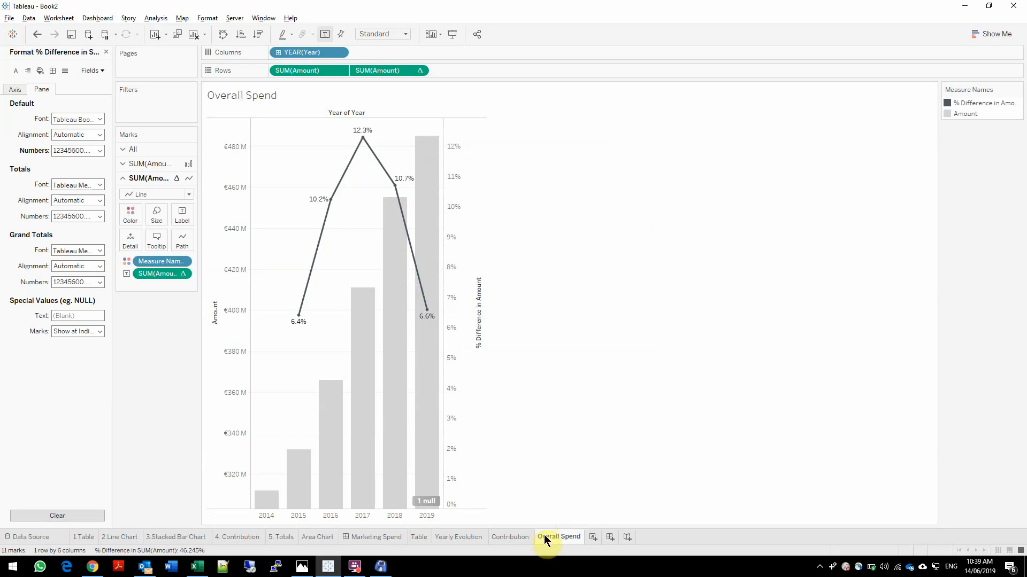
# Create a new dashboard and place the Overall Spend sheet on it
pyautogui.click(610, 536)
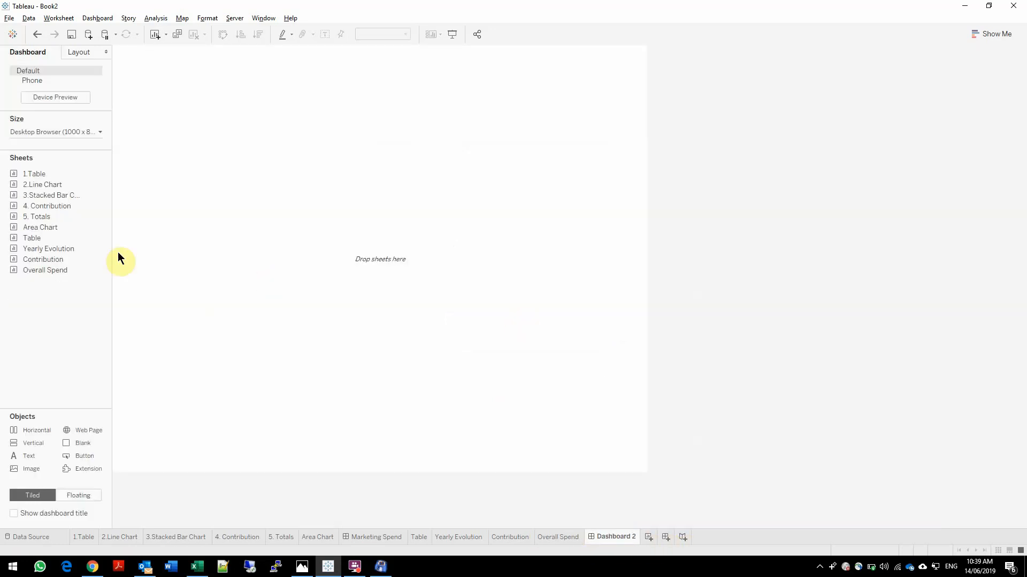
pyautogui.moveTo(44, 271)
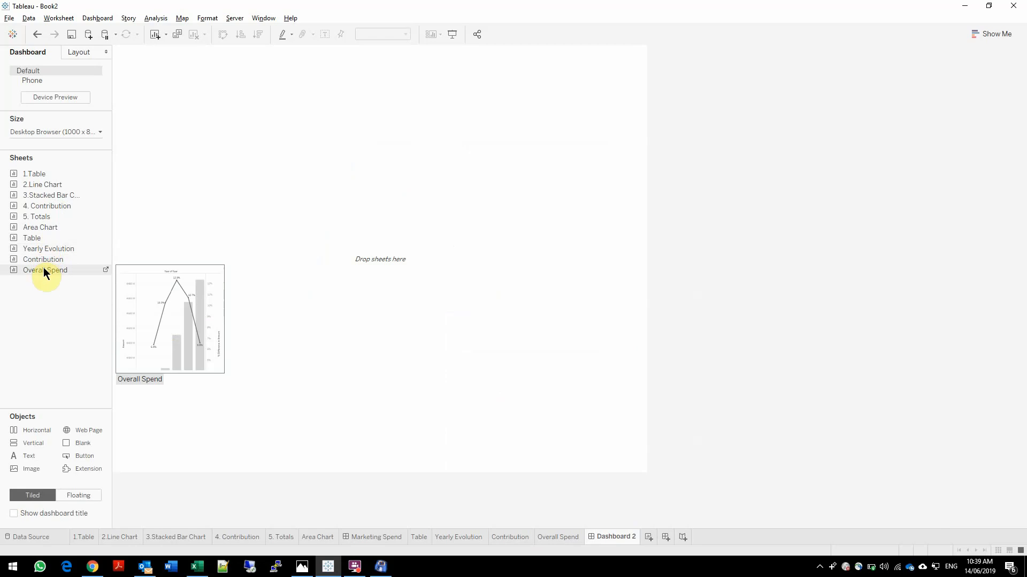
pyautogui.moveTo(44, 271); pyautogui.dragTo(130, 135)
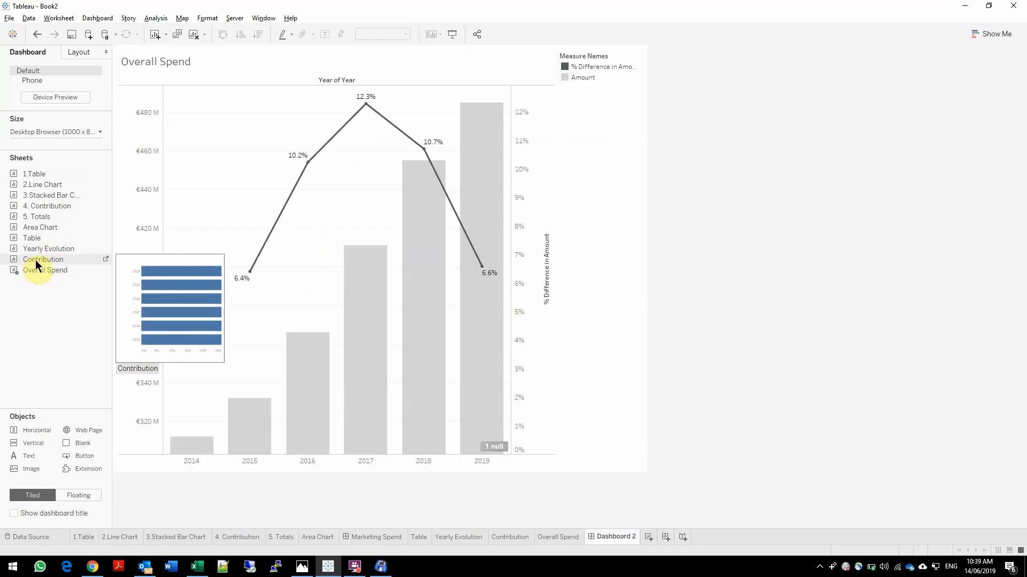
# Add the Contribution sheet to the right of Overall Spend and the Yearly Evolution sheet beneath Overall Spend
pyautogui.moveTo(54, 249)
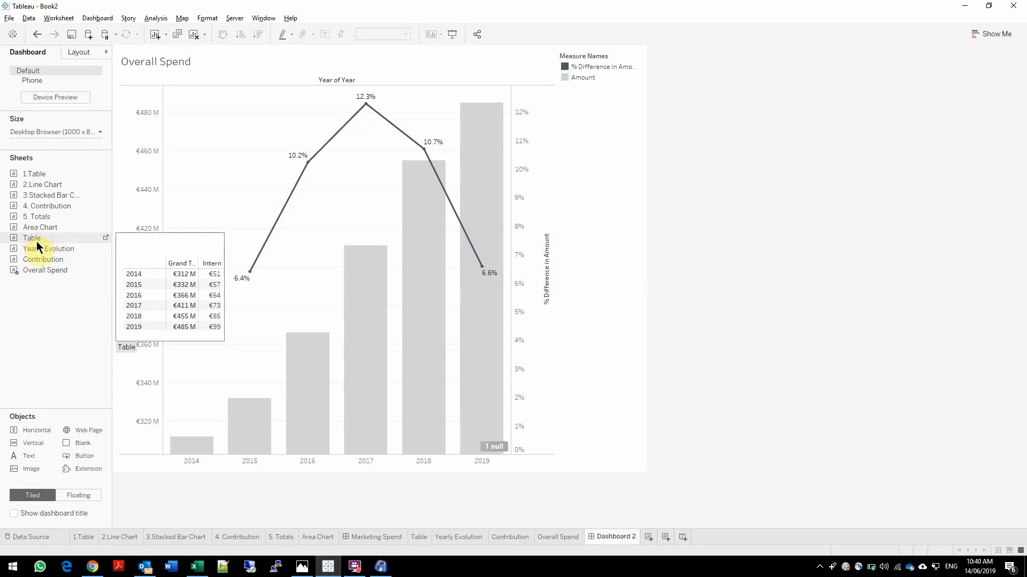
pyautogui.moveTo(35, 259)
pyautogui.mouseDown()
pyautogui.moveTo(403, 206)
pyautogui.moveTo(476, 186)
pyautogui.moveTo(443, 265)
pyautogui.mouseUp()
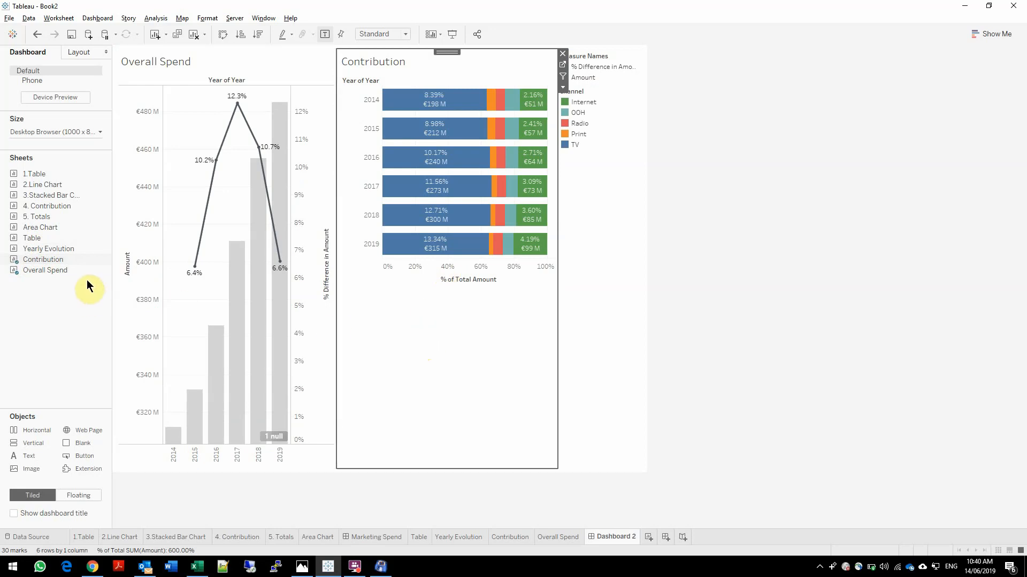
pyautogui.moveTo(53, 249); pyautogui.dragTo(186, 450)
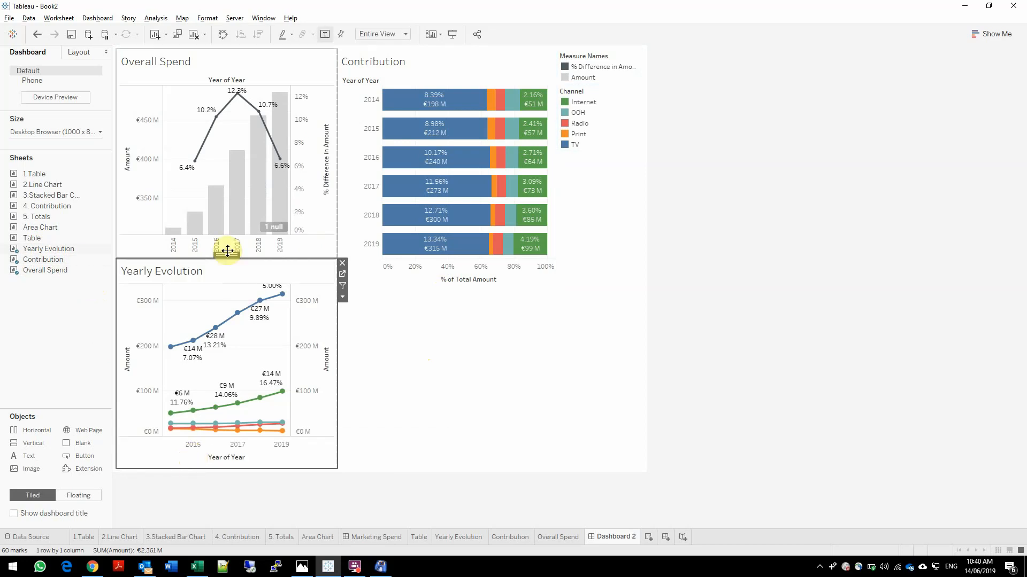
# Stretch Yearly Evolution across the full width beneath the upper charts and add the Table sheet to its right
pyautogui.moveTo(225, 256)
pyautogui.mouseDown()
pyautogui.moveTo(362, 471)
pyautogui.moveTo(365, 461)
pyautogui.mouseUp()
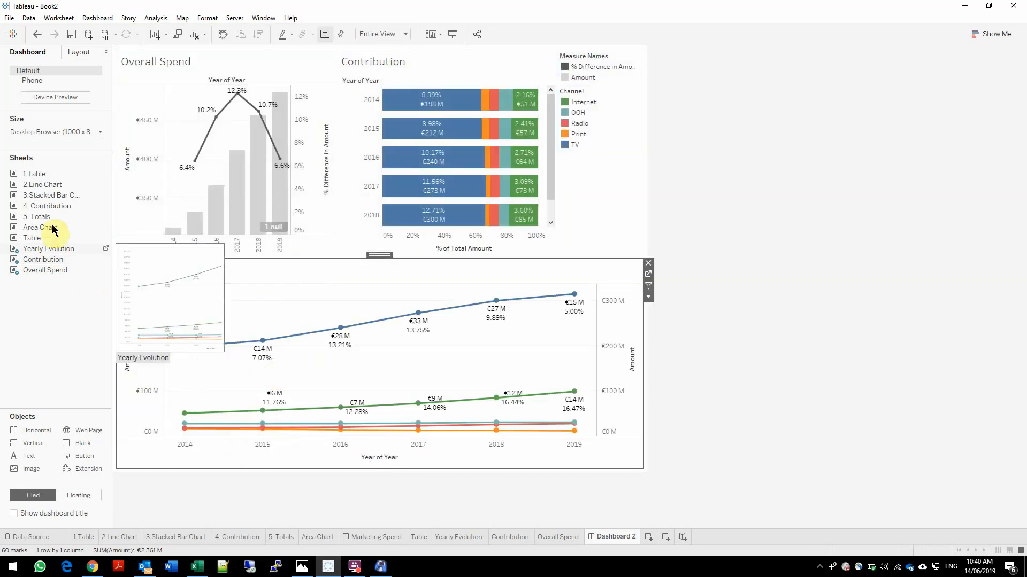
pyautogui.moveTo(42, 243)
pyautogui.mouseDown()
pyautogui.moveTo(355, 284)
pyautogui.moveTo(648, 392)
pyautogui.moveTo(637, 386)
pyautogui.moveTo(629, 407)
pyautogui.moveTo(445, 414)
pyautogui.mouseUp()
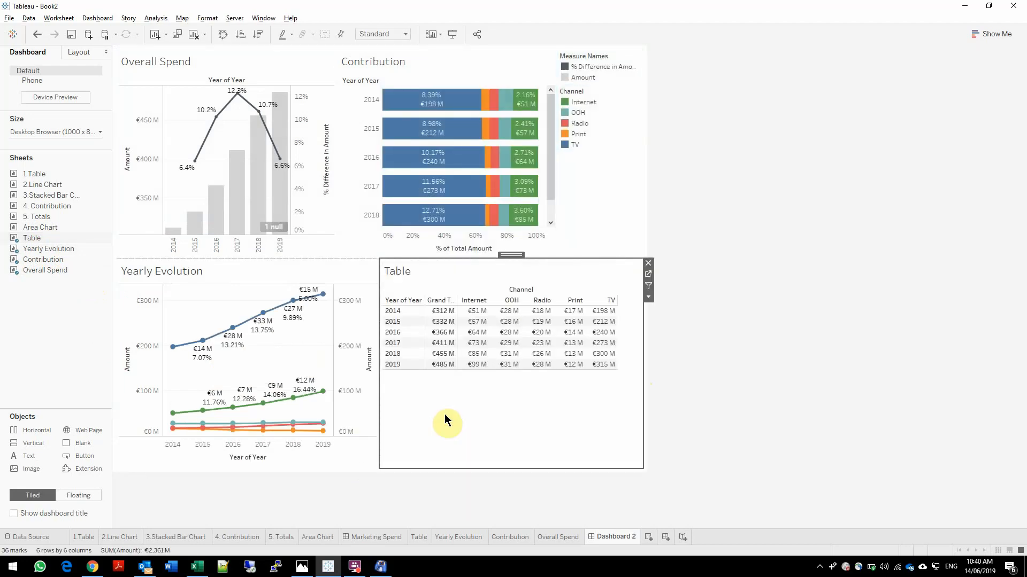
# Fit the Table sheet to the entire view of its dashboard area
pyautogui.click(648, 297)
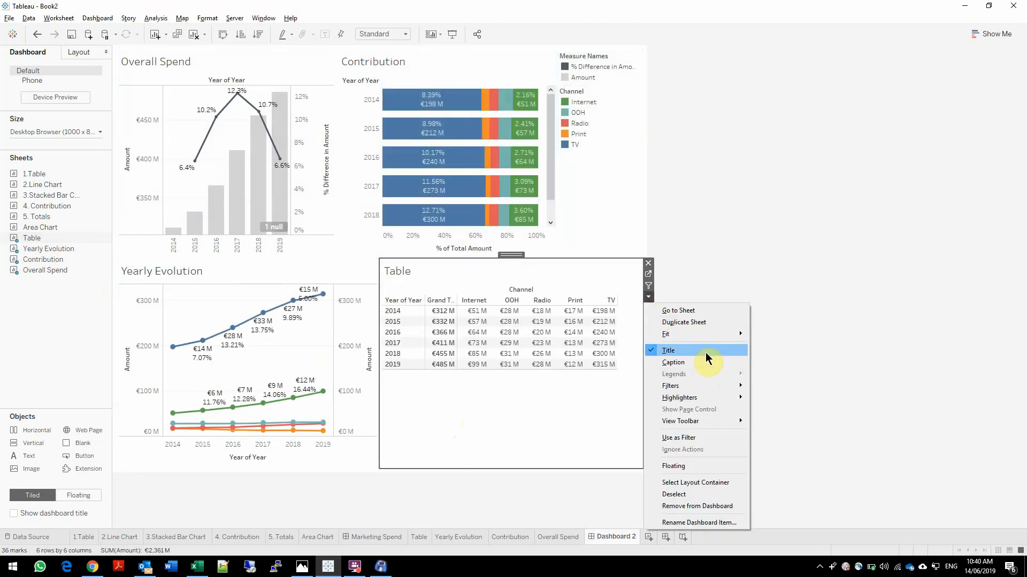
pyautogui.moveTo(708, 336)
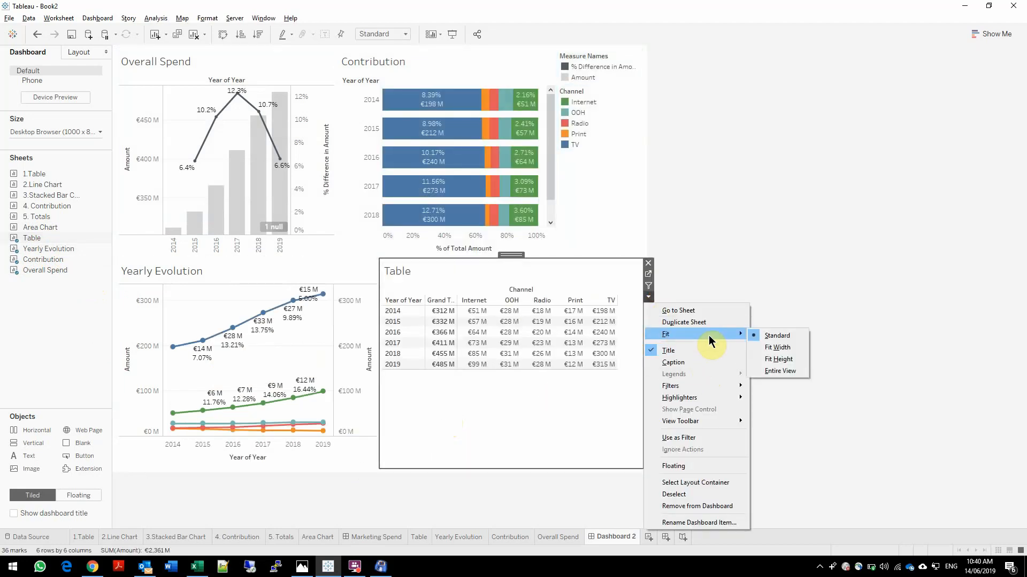
pyautogui.click(791, 373)
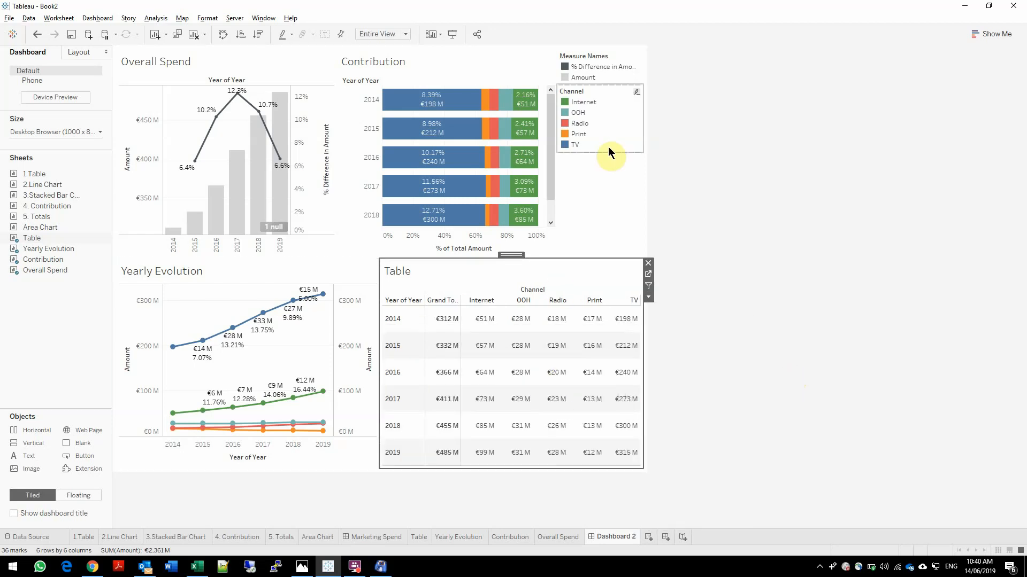
pyautogui.click(615, 186)
pyautogui.click(648, 53)
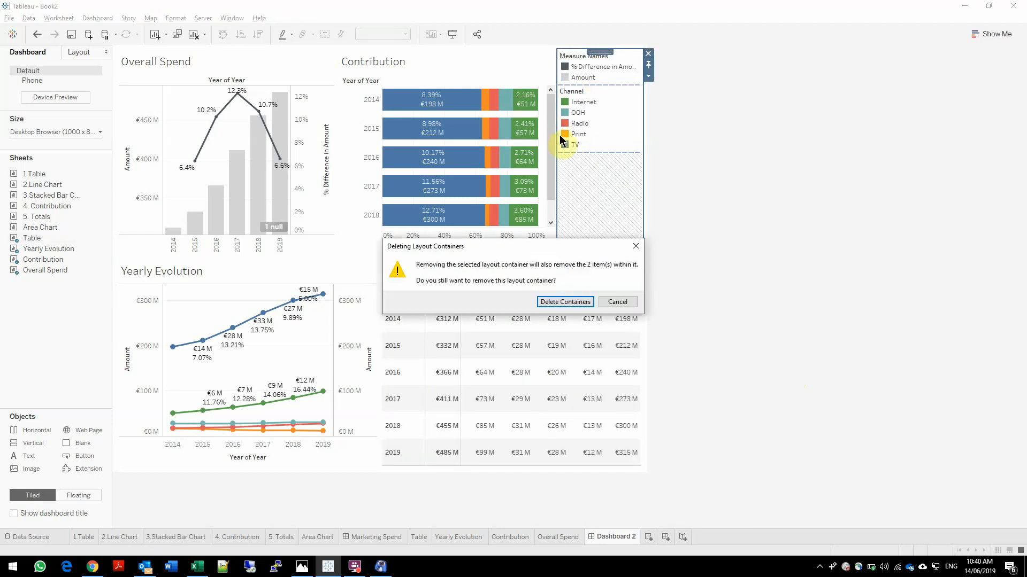
pyautogui.click(618, 302)
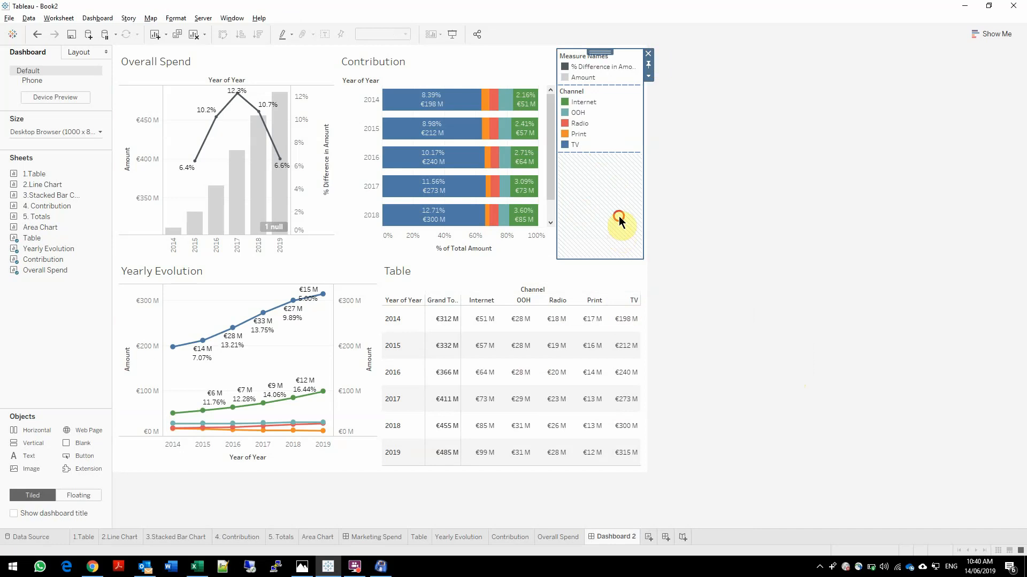
# Move the Channel legend out of its container so it floats over the upper part of the Contribution chart
pyautogui.click(601, 119)
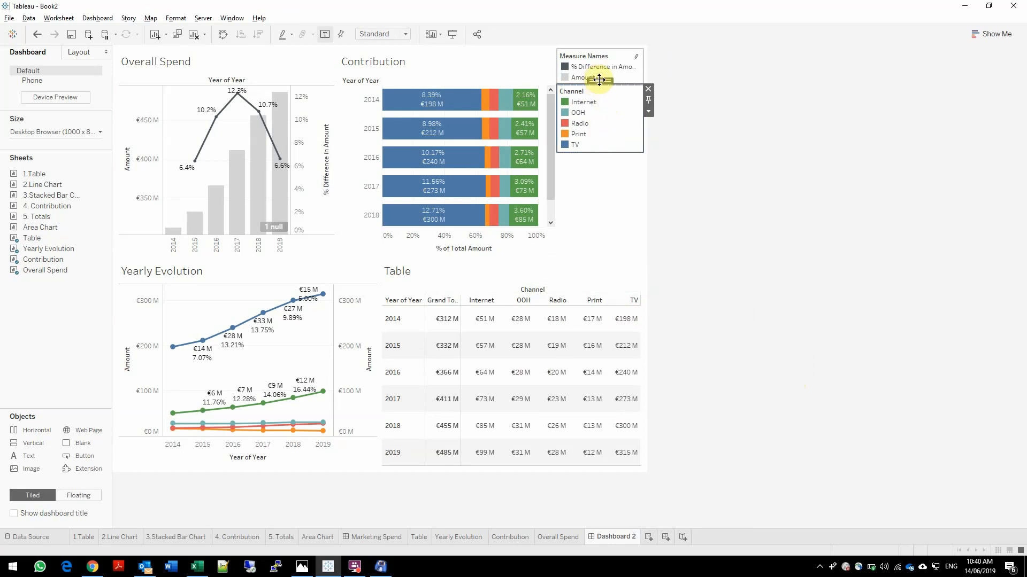
pyautogui.moveTo(599, 79); pyautogui.dragTo(461, 50)
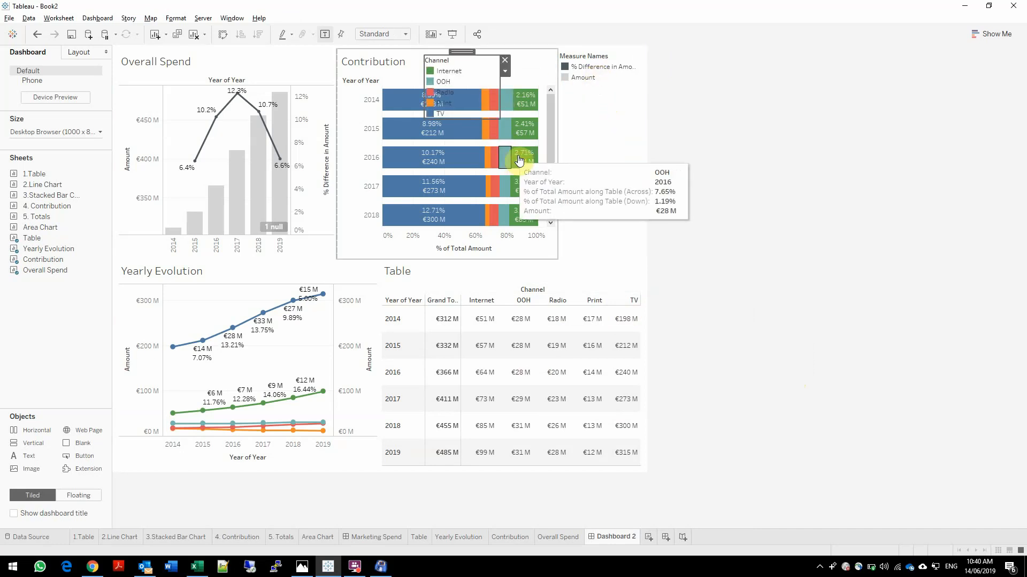
pyautogui.click(505, 60)
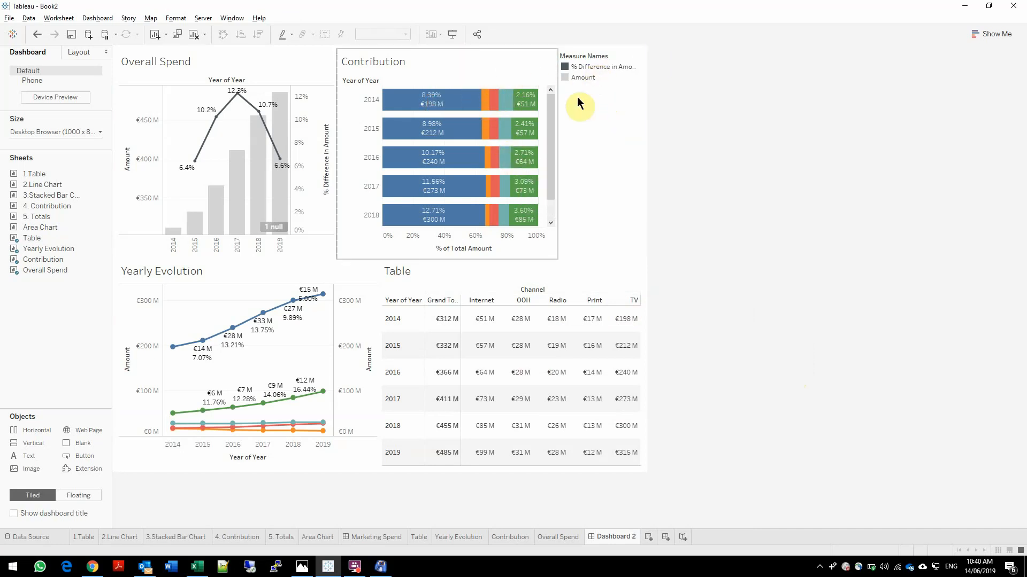
pyautogui.hotkey('ctrl', 'z')
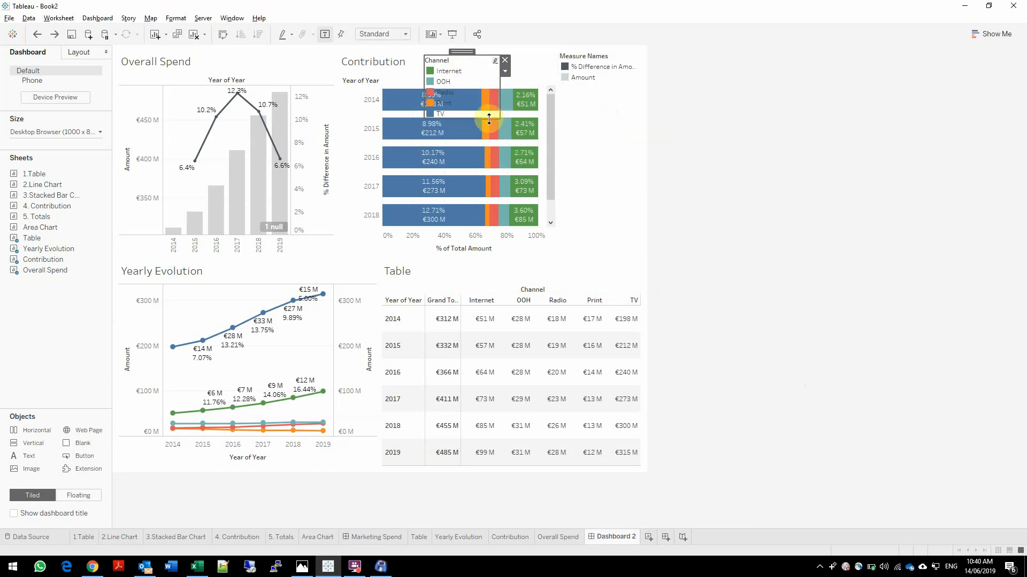
# Arrange the floating Channel legend's items in a single row and widen the legend
pyautogui.click(505, 71)
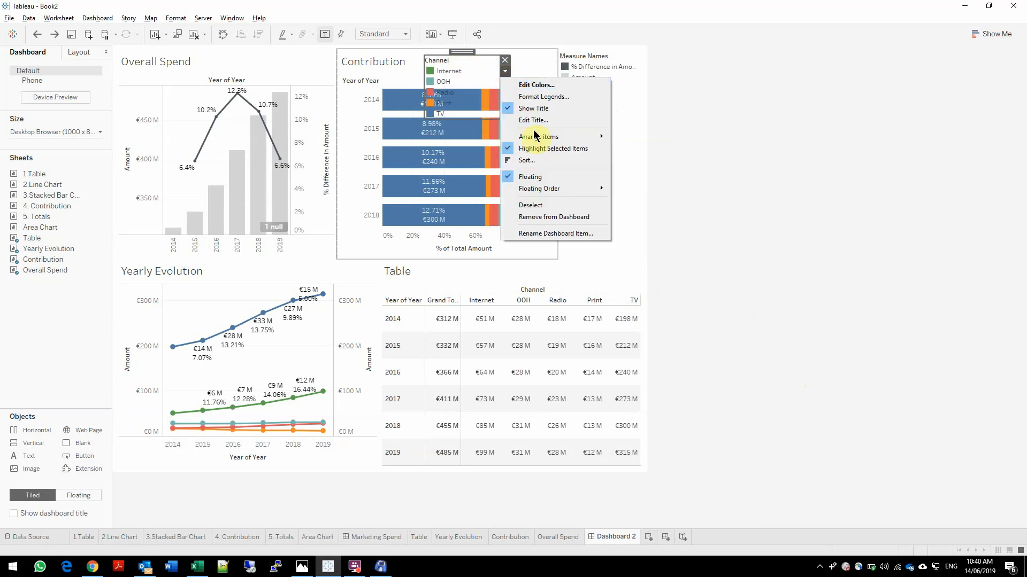
pyautogui.moveTo(535, 135)
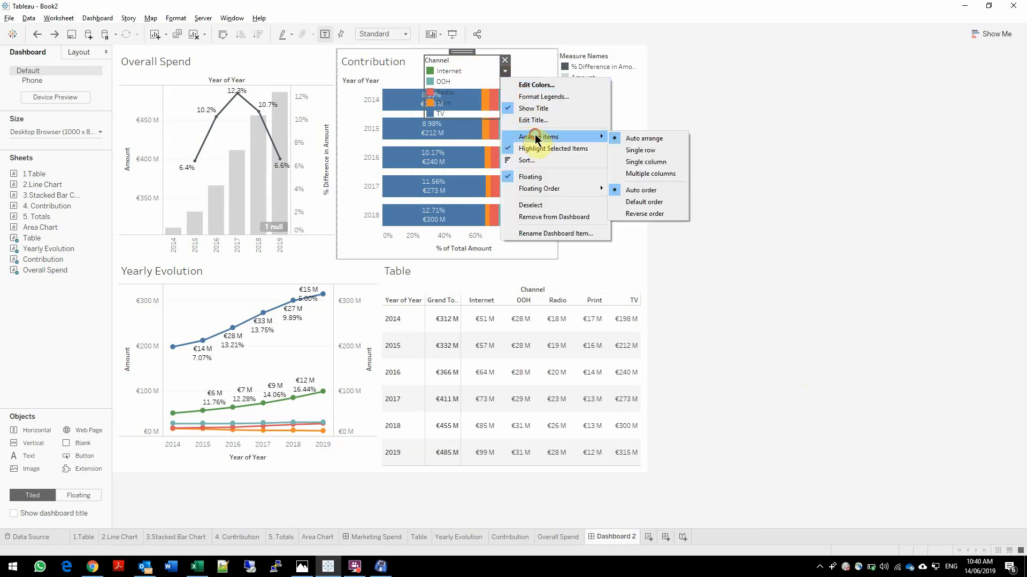
pyautogui.click(633, 152)
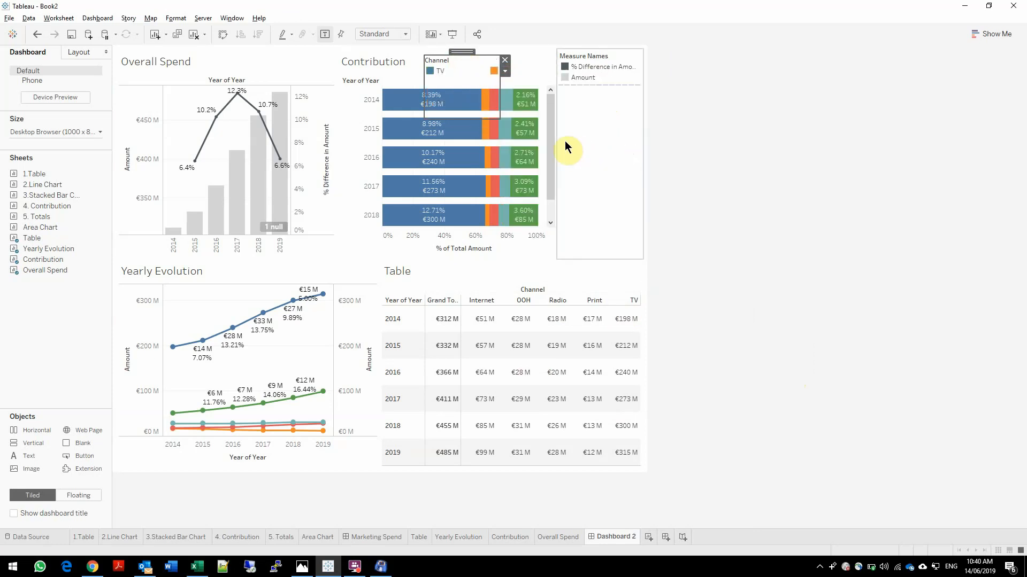
pyautogui.click(567, 91)
# Change the dashboard size from fixed to Automatic
pyautogui.click(75, 131)
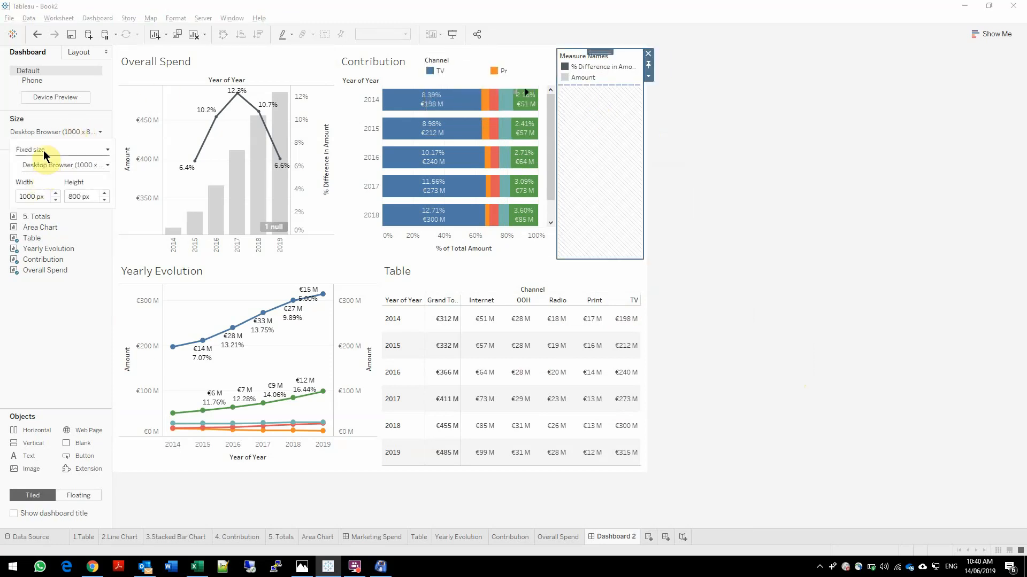
pyautogui.click(44, 150)
pyautogui.click(40, 181)
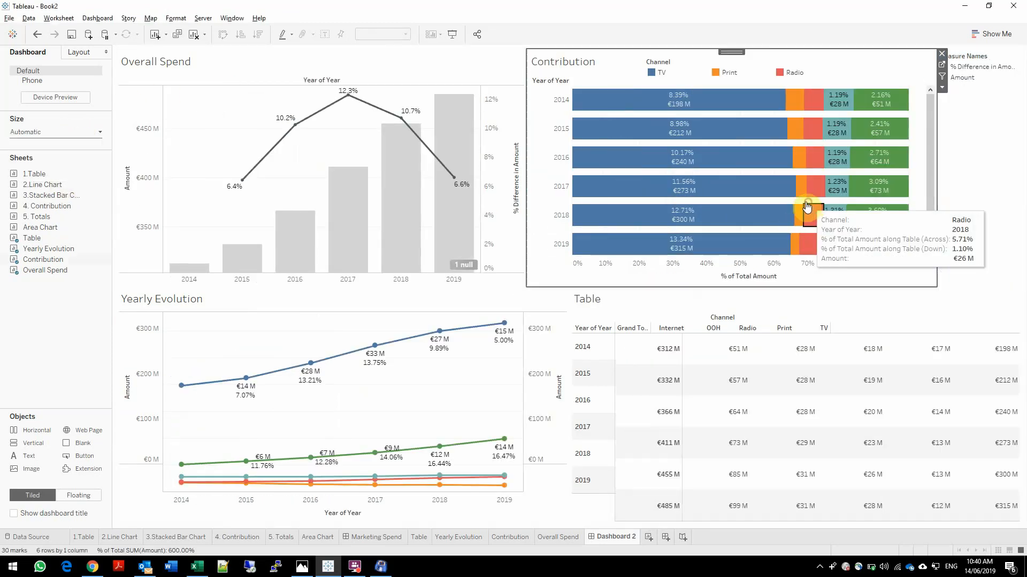
# Delete the layout container holding the Measure Names legend, together with its contents
pyautogui.click(808, 206)
pyautogui.click(977, 125)
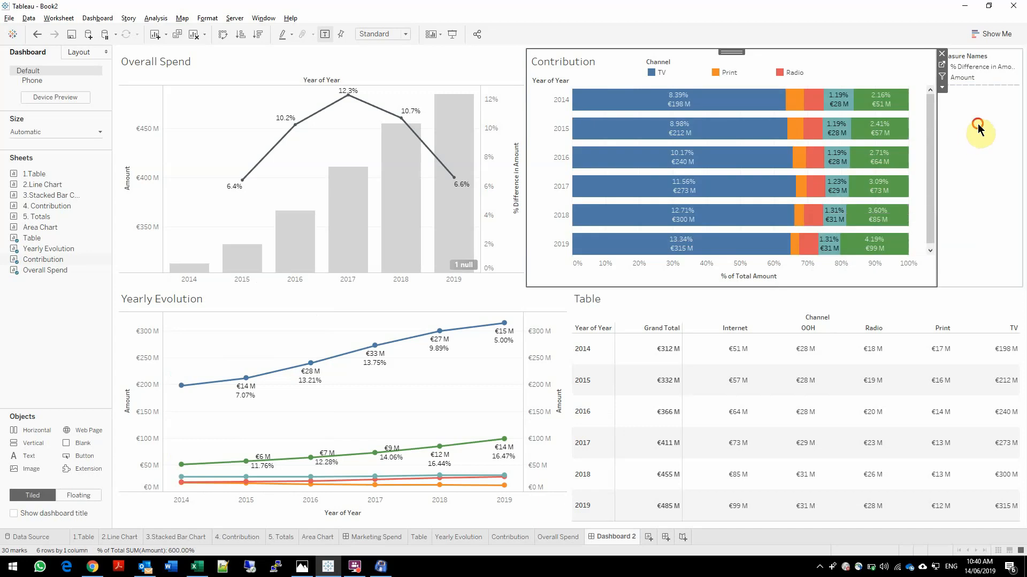
pyautogui.press('Delete')
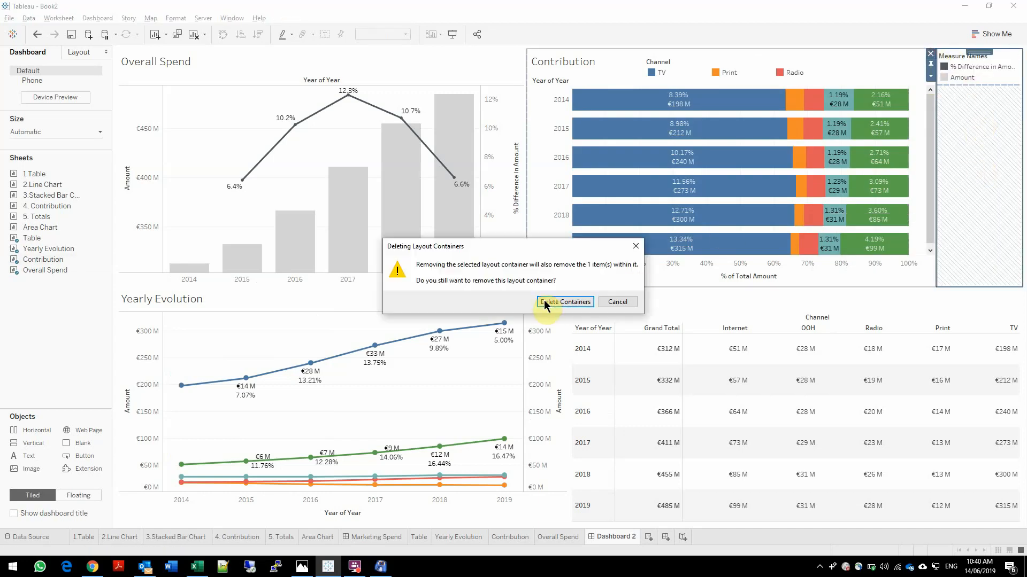
pyautogui.click(565, 302)
# Widen the Channel legend to fit all five channels in one row and reduce its height to a thin strip
pyautogui.click(814, 71)
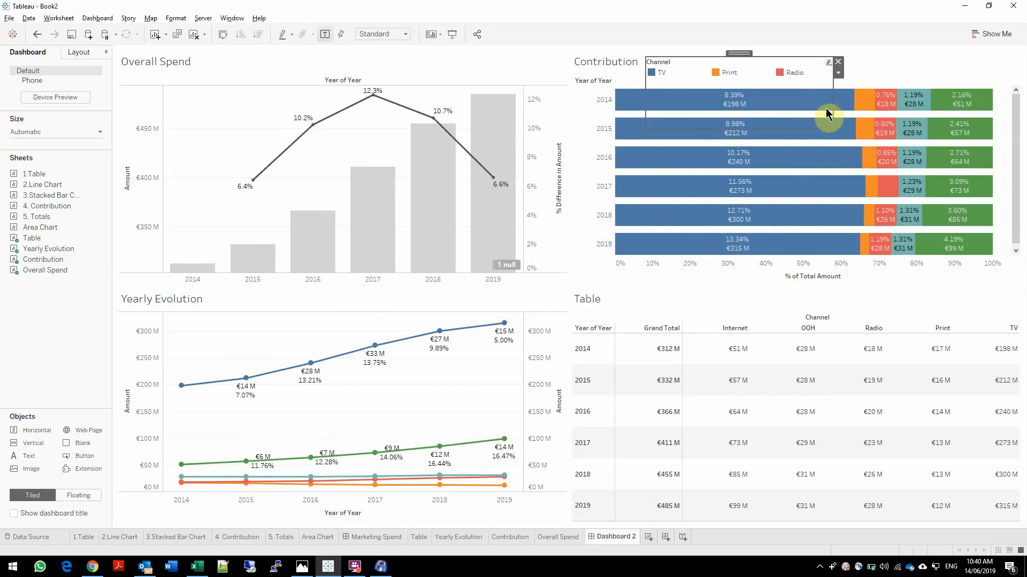
pyautogui.moveTo(829, 113); pyautogui.dragTo(1002, 88)
pyautogui.moveTo(821, 128); pyautogui.dragTo(821, 90)
# Highlight Print, OOH and Internet one at a time across the dashboard from the Channel legend, and clear the highlight
pyautogui.click(723, 72)
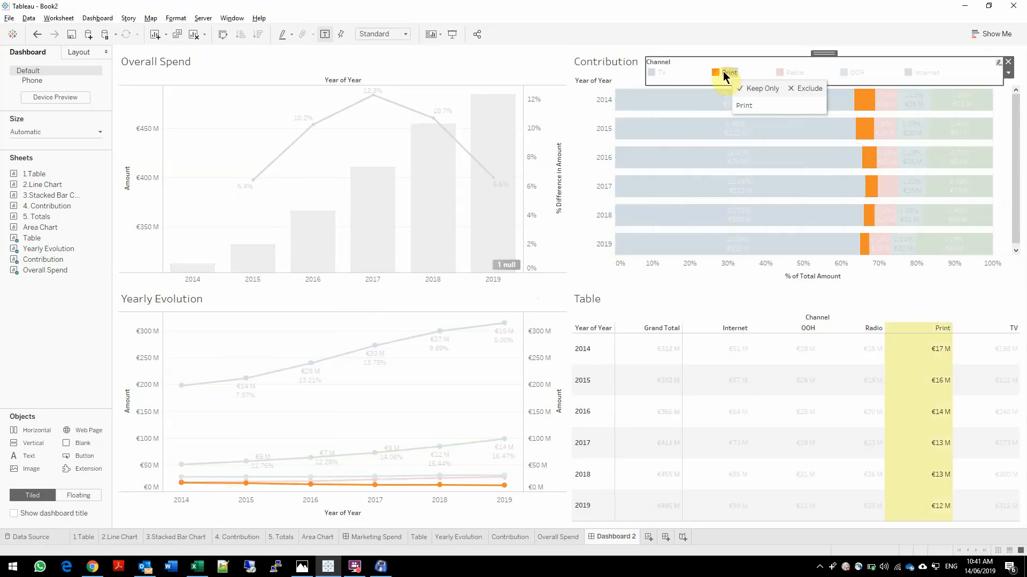
pyautogui.click(723, 72)
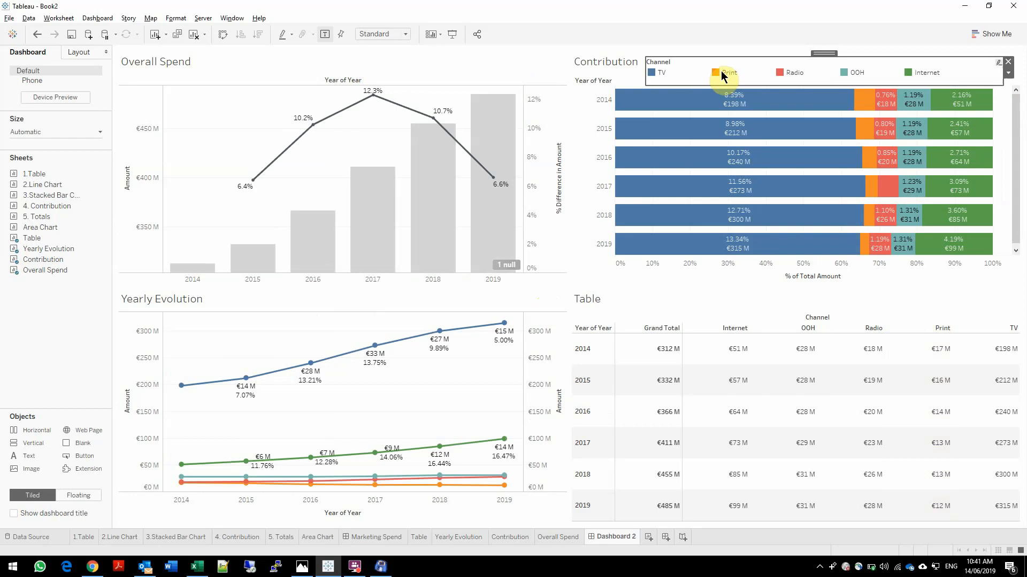
pyautogui.click(717, 71)
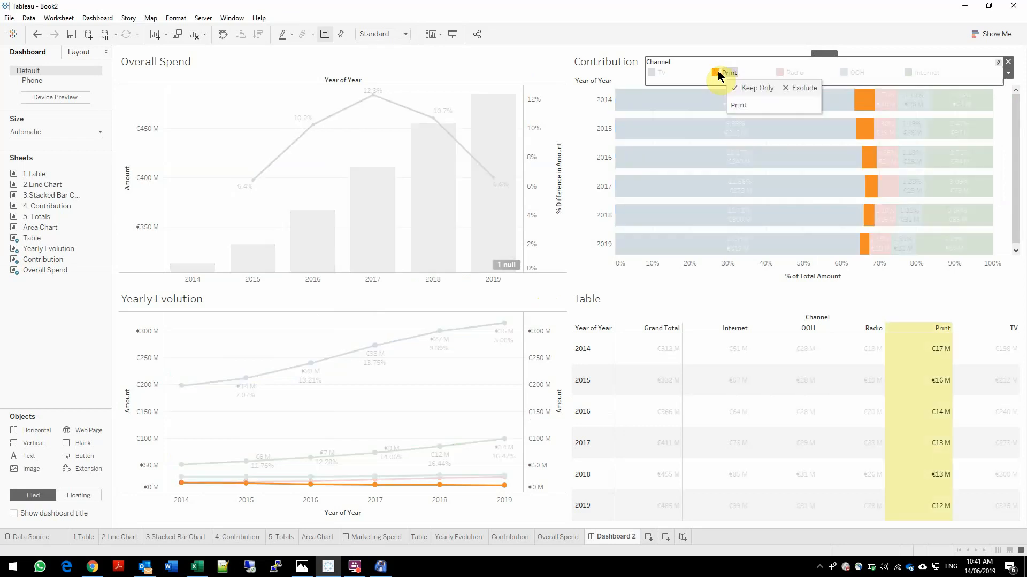
pyautogui.click(857, 72)
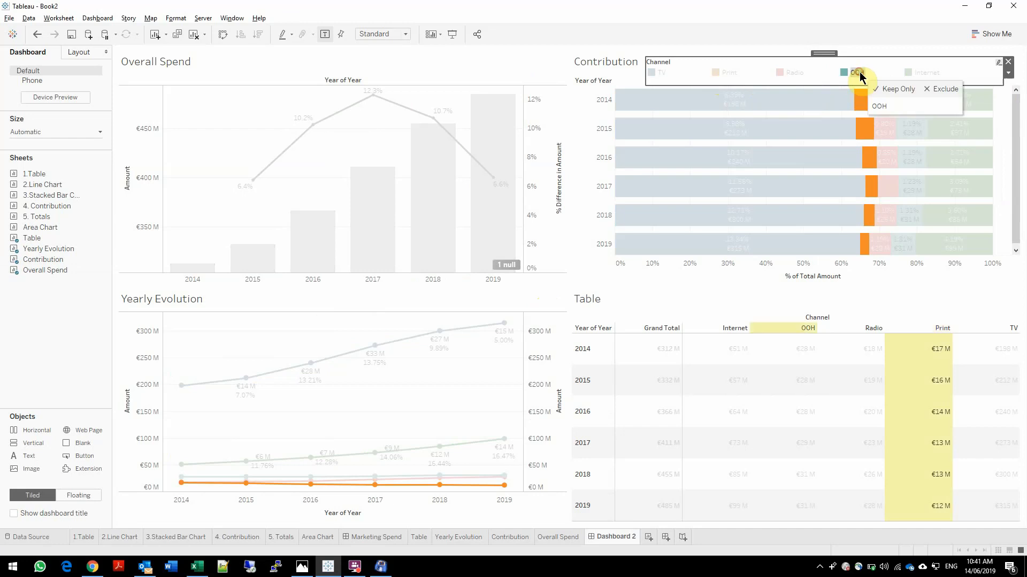
pyautogui.click(926, 74)
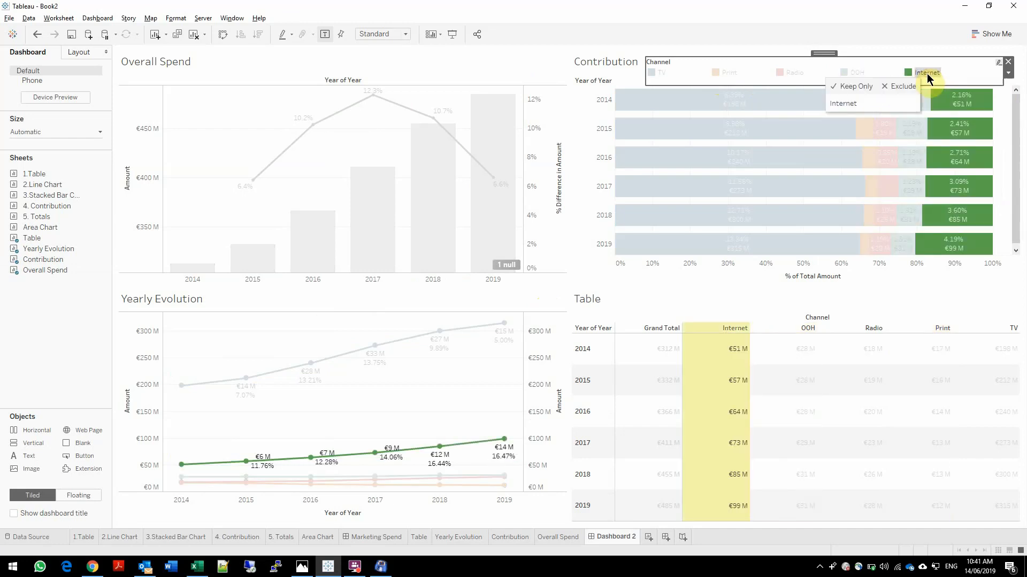
pyautogui.click(927, 75)
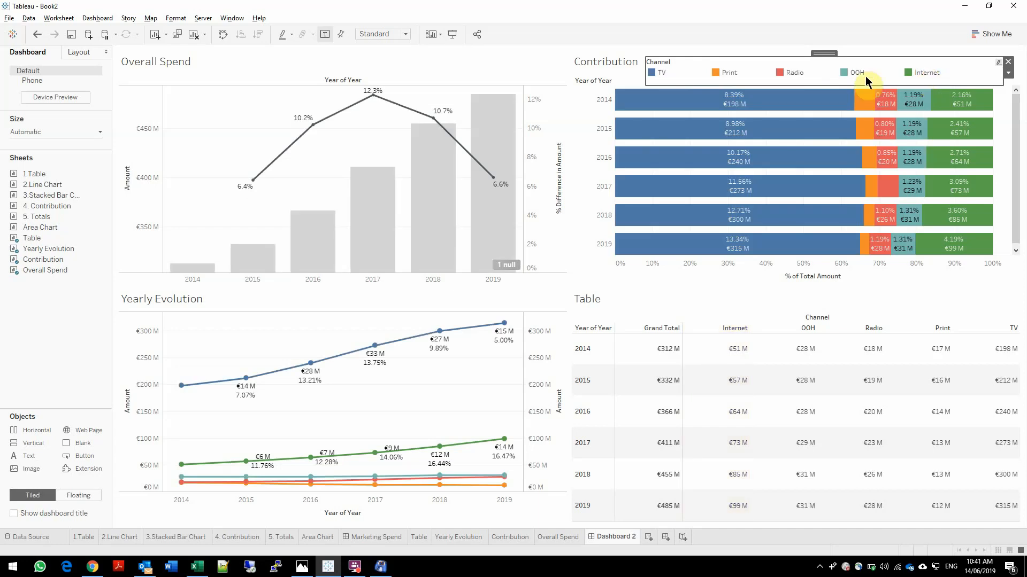
# Highlight TV and Print together across the dashboard, inspect TV's 2019 point in Yearly Evolution, and clear the highlight
pyautogui.click(665, 74)
pyautogui.keyDown('ctrl'); pyautogui.click(728, 73); pyautogui.keyUp('ctrl')
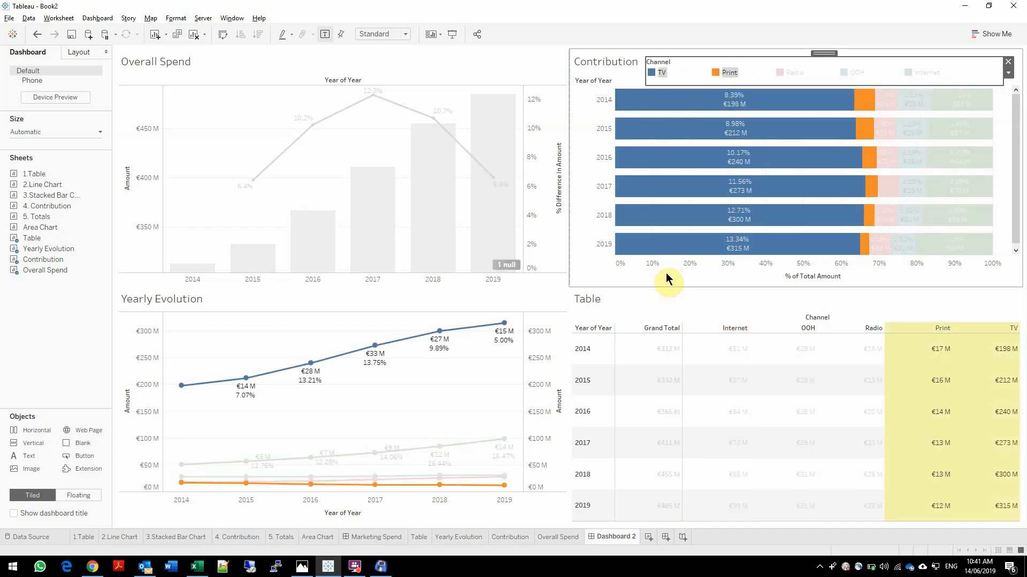
pyautogui.click(452, 431)
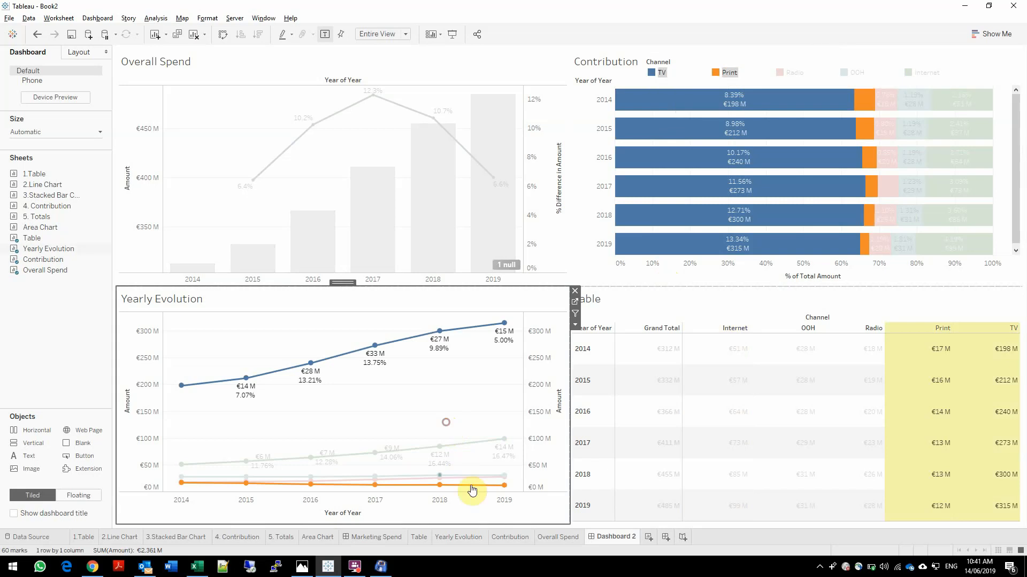
pyautogui.click(297, 157)
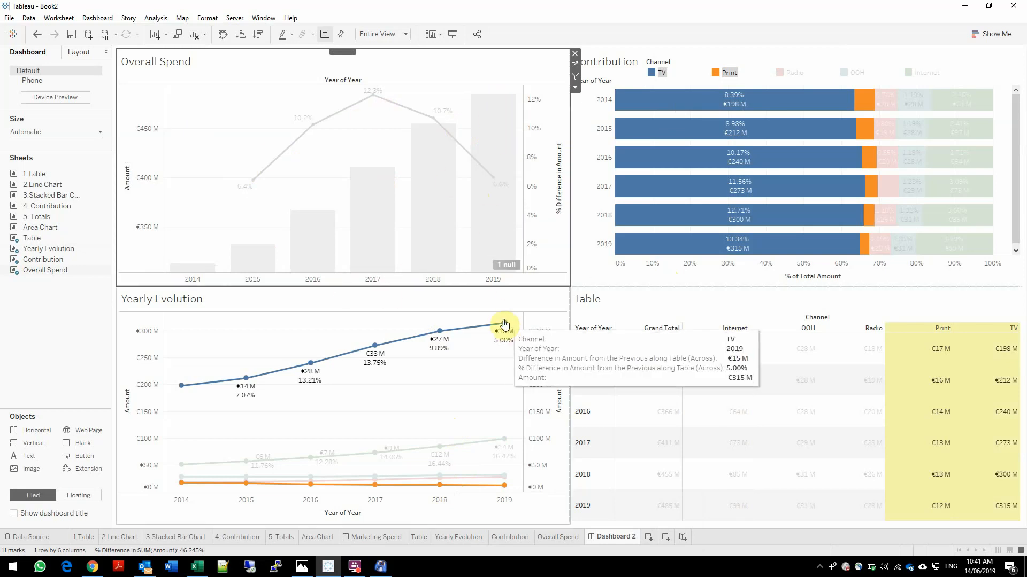
pyautogui.moveTo(501, 321)
pyautogui.click(684, 77)
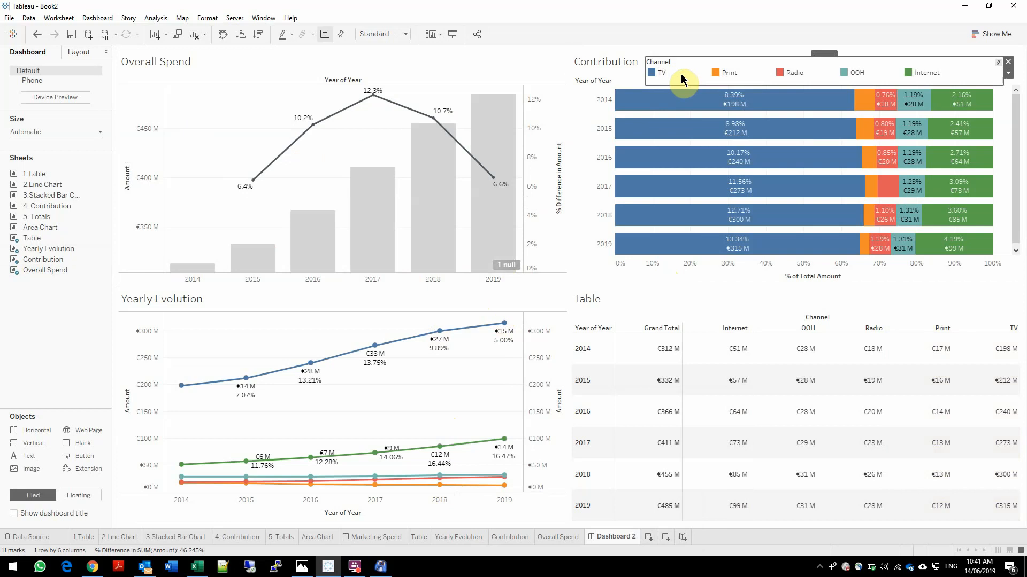
# Reduce the row height of the Contribution chart so all years fit without scrolling
pyautogui.click(595, 228)
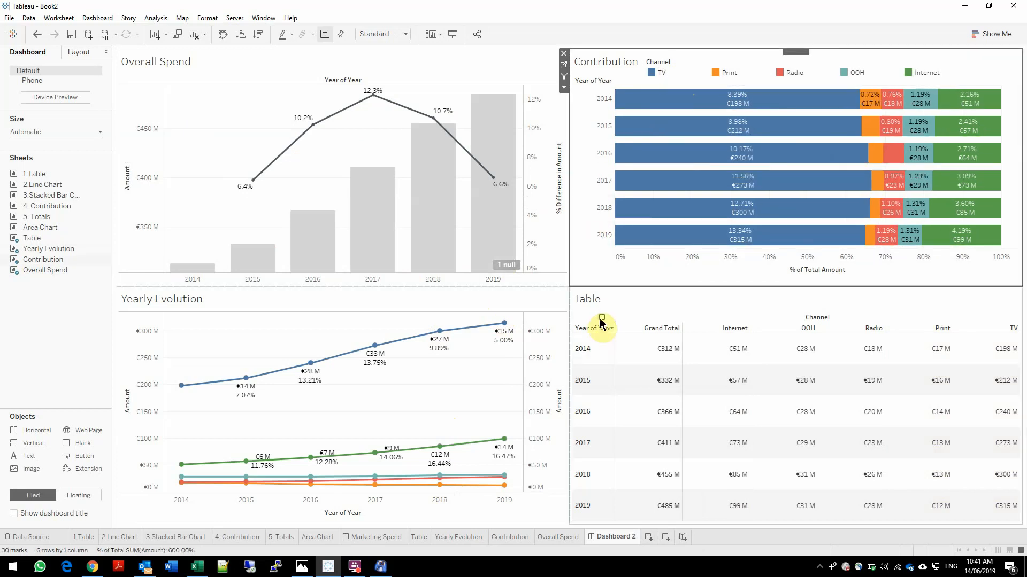
pyautogui.click(247, 330)
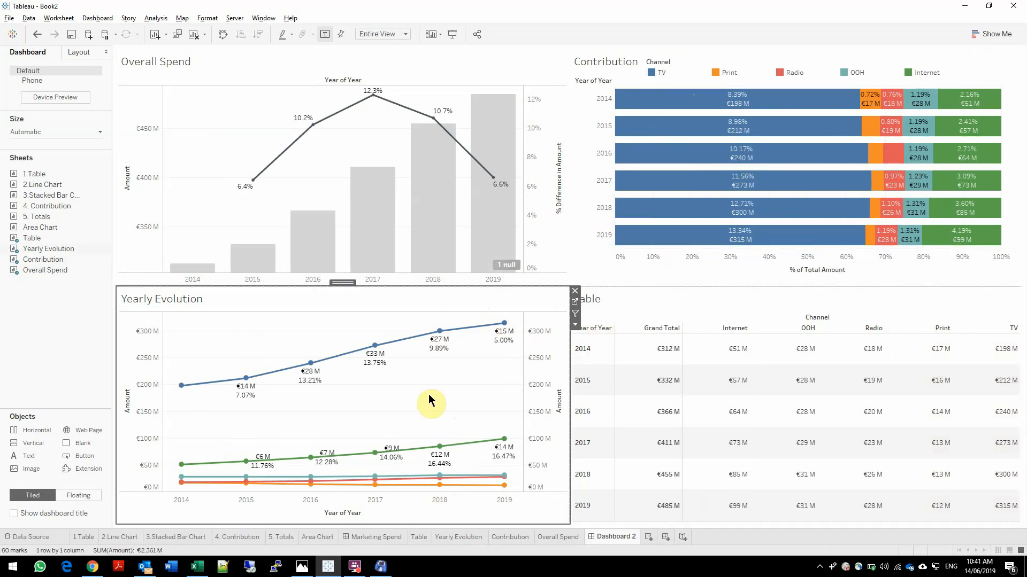
pyautogui.click(780, 313)
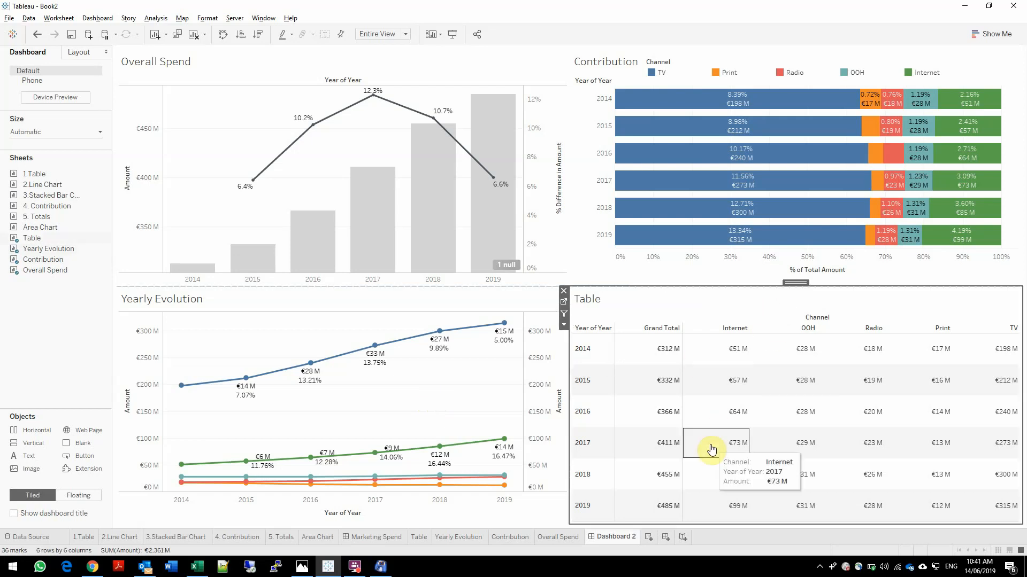
pyautogui.click(586, 219)
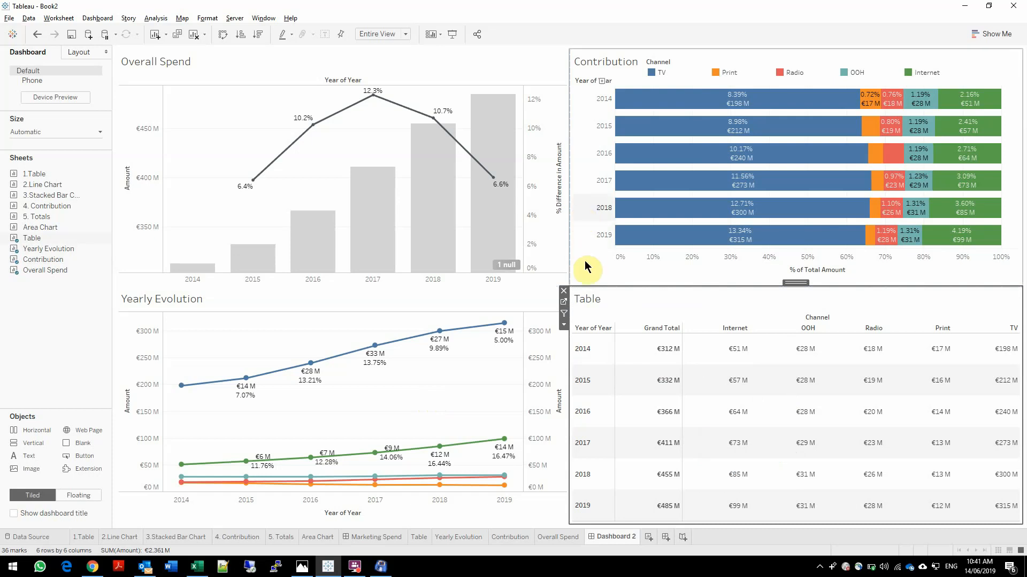